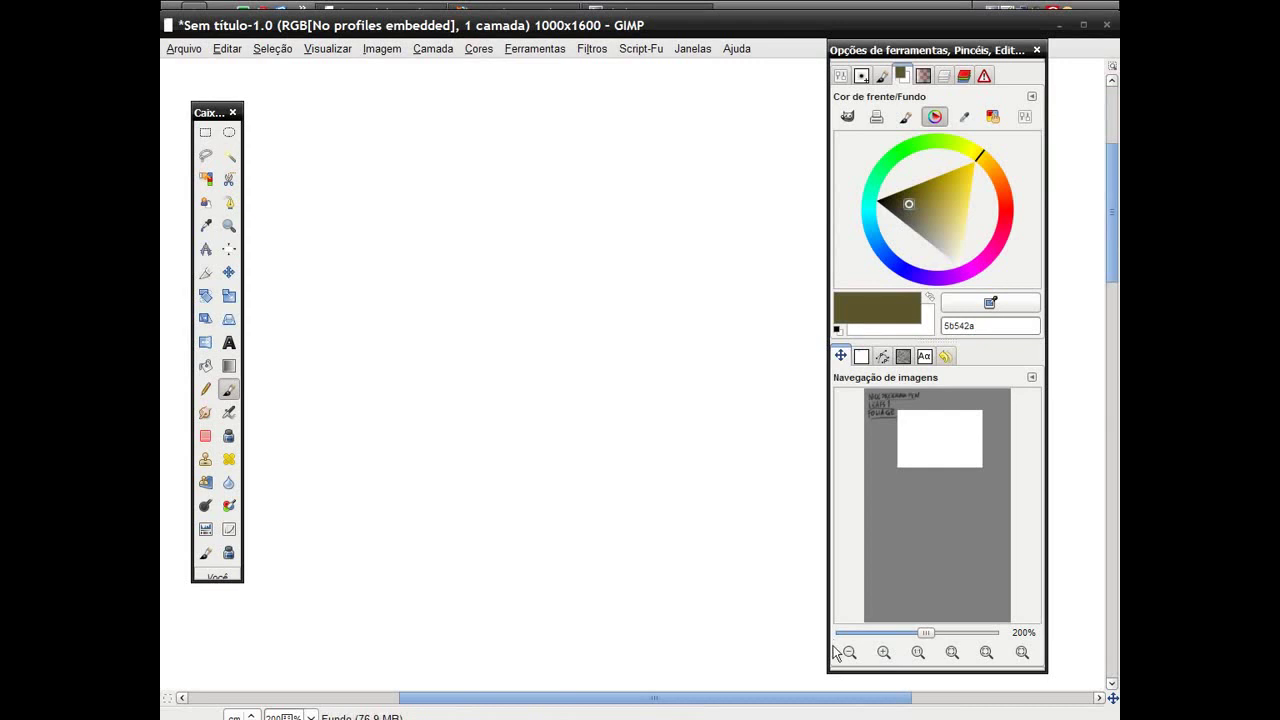
# Step: Sketch the rock's outer curve and the oval head with ear strokes
pyautogui.moveTo(640, 323); pyautogui.dragTo(798, 462)
pyautogui.moveTo(628, 375); pyautogui.dragTo(686, 352)
pyautogui.moveTo(455, 130); pyautogui.dragTo(458, 165)
pyautogui.moveTo(445, 140); pyautogui.dragTo(440, 170)
pyautogui.moveTo(562, 135); pyautogui.dragTo(570, 160)
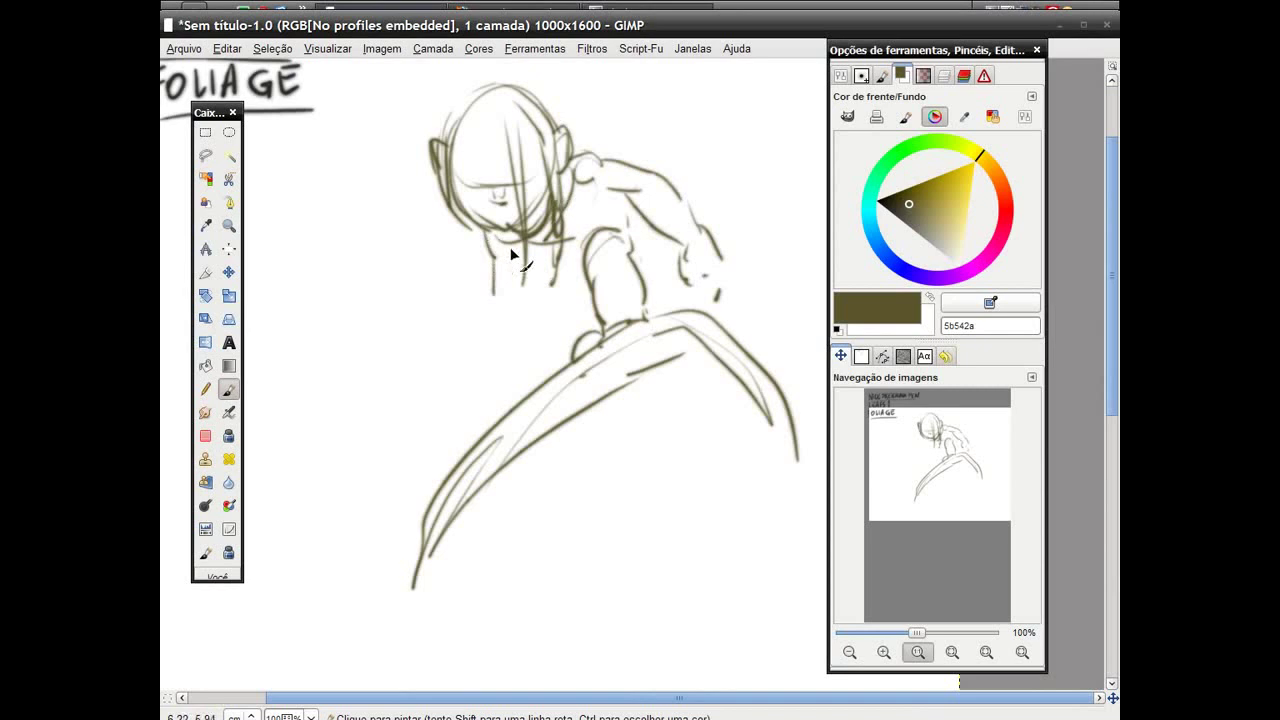
# Step: Sketch both arms reaching down and extend the rock's outline
pyautogui.moveTo(434, 372); pyautogui.dragTo(354, 436)
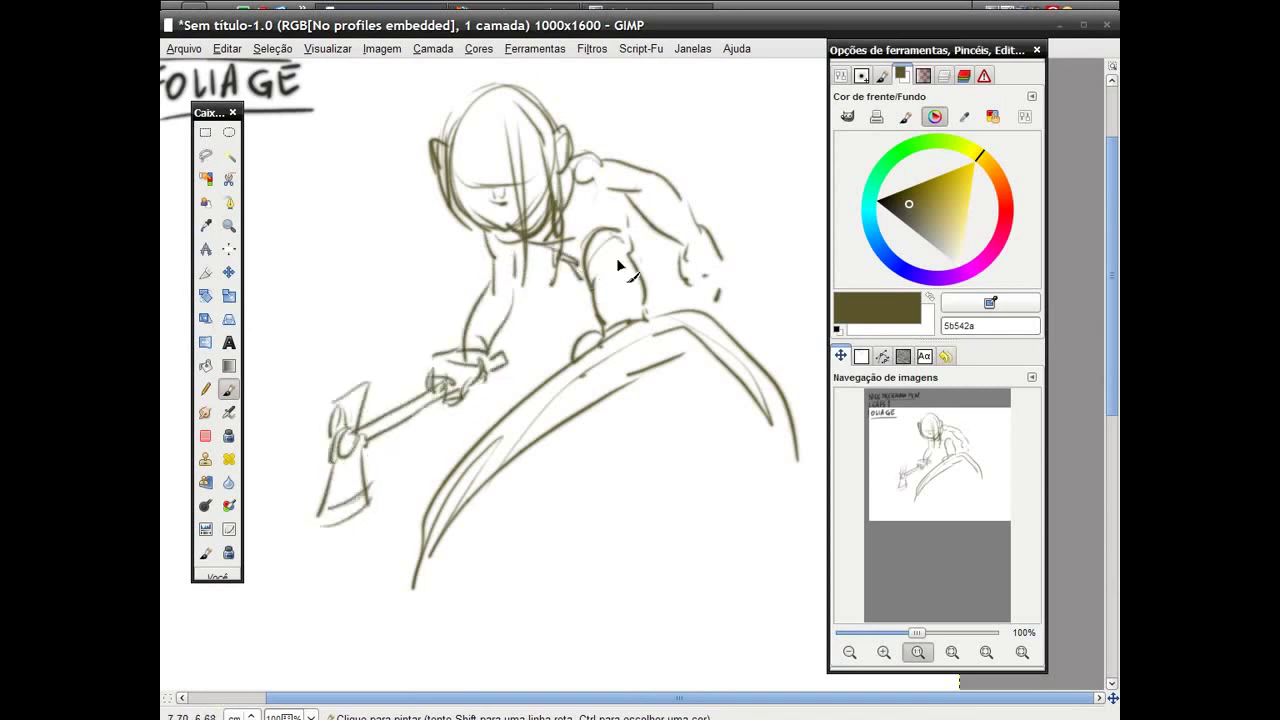
pyautogui.moveTo(790, 430); pyautogui.dragTo(800, 470)
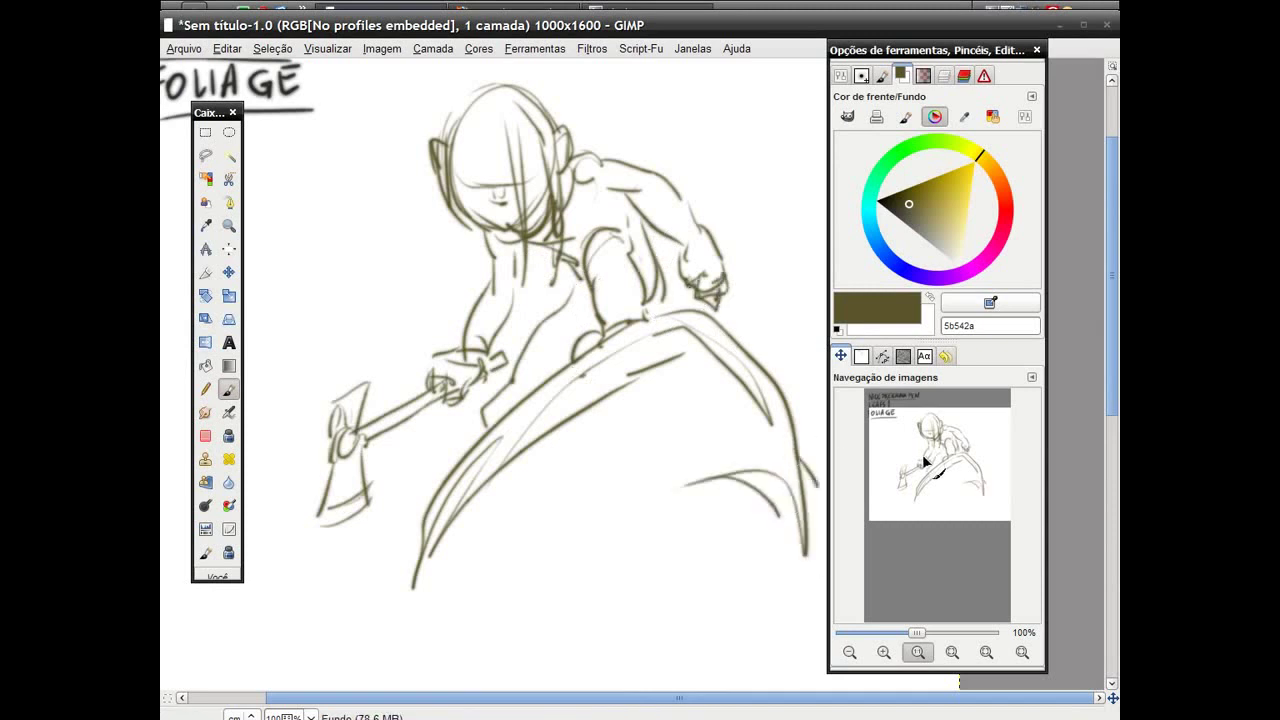
pyautogui.moveTo(440, 450); pyautogui.dragTo(340, 580)
pyautogui.moveTo(386, 500); pyautogui.dragTo(296, 590)
pyautogui.moveTo(656, 500); pyautogui.dragTo(688, 610)
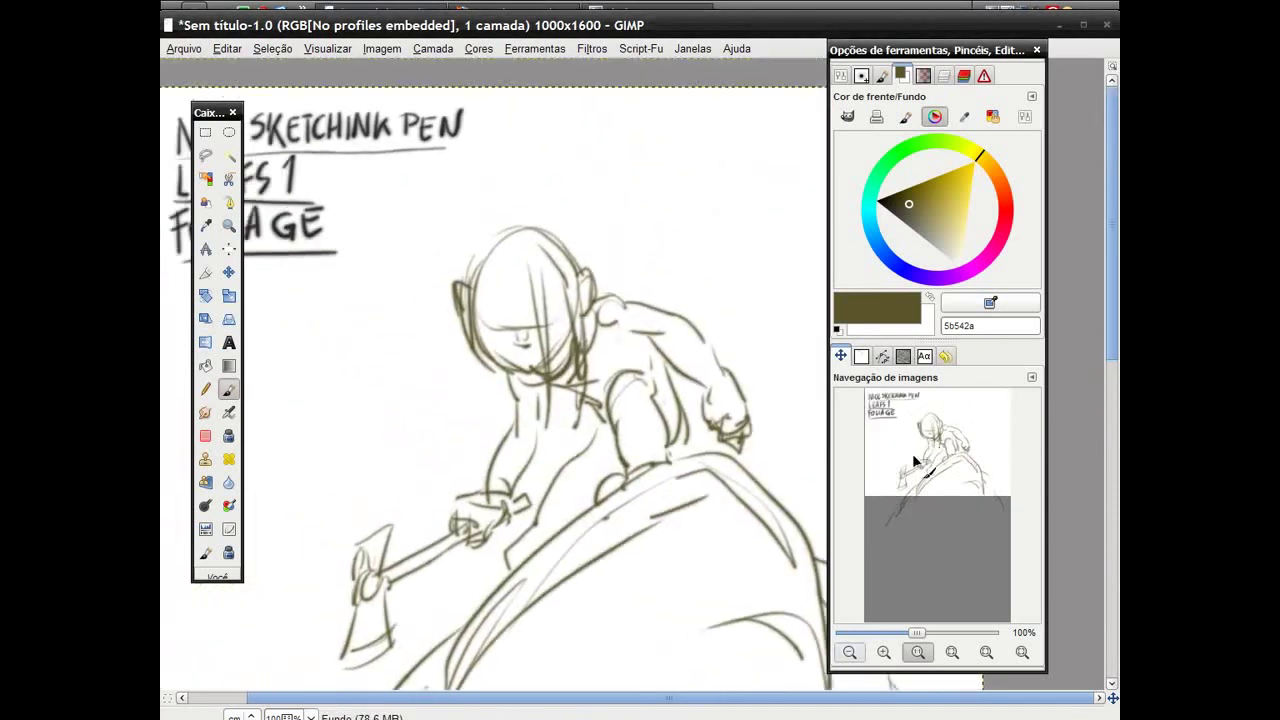
# Step: Zoom in and start drawing an eye on the face
pyautogui.scroll(1, 452, 295)
pyautogui.scroll(1, 452, 295)
pyautogui.moveTo(382, 272)
pyautogui.mouseDown()
pyautogui.moveTo(452, 295)
pyautogui.moveTo(460, 270)
pyautogui.moveTo(496, 296)
pyautogui.mouseUp()
# Step: With the A_Nice Sketch brush, draw dark hair strands from the crown down the head's left side
pyautogui.click(841, 75)
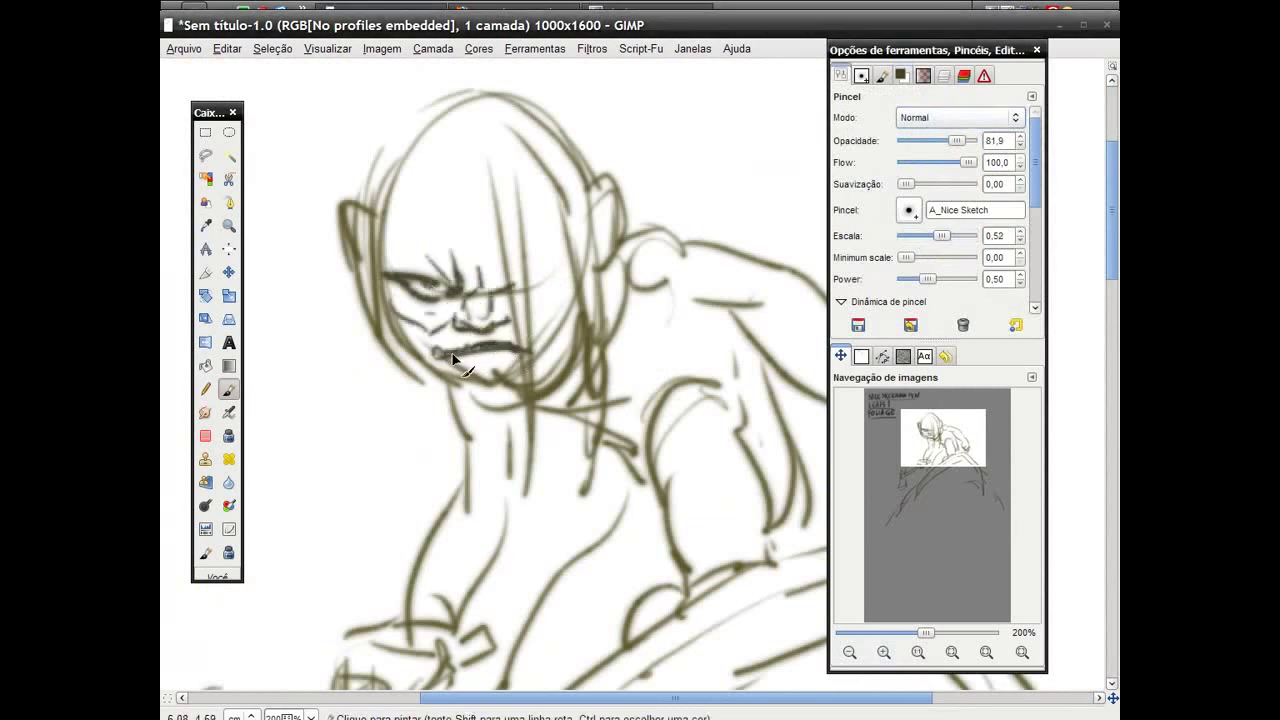
pyautogui.moveTo(476, 130); pyautogui.dragTo(500, 260)
pyautogui.moveTo(522, 140); pyautogui.dragTo(545, 290)
pyautogui.moveTo(545, 160)
pyautogui.mouseDown()
pyautogui.moveTo(595, 300)
pyautogui.moveTo(590, 258)
pyautogui.mouseUp()
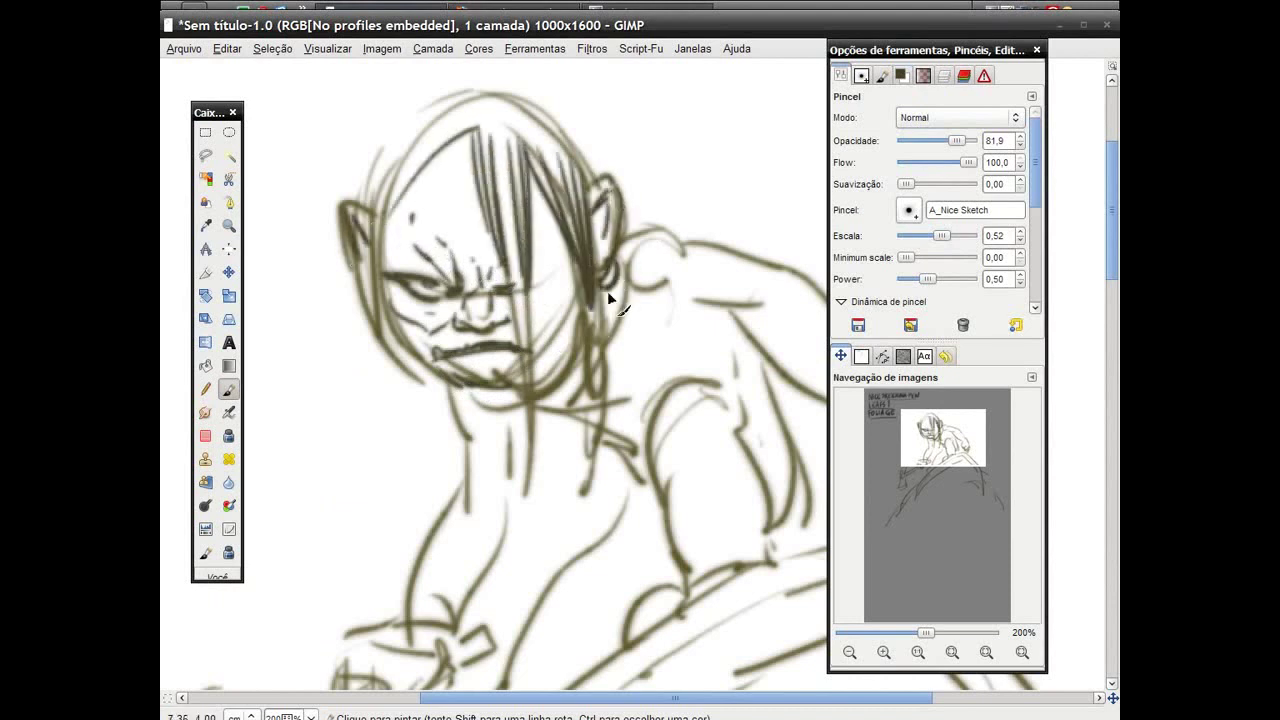
pyautogui.moveTo(365, 190); pyautogui.dragTo(603, 176)
pyautogui.moveTo(405, 157); pyautogui.dragTo(372, 312)
pyautogui.moveTo(470, 136)
pyautogui.mouseDown()
pyautogui.moveTo(402, 230)
pyautogui.moveTo(405, 425)
pyautogui.mouseUp()
pyautogui.moveTo(350, 242)
pyautogui.mouseDown()
pyautogui.moveTo(420, 435)
pyautogui.moveTo(400, 390)
pyautogui.mouseUp()
pyautogui.moveTo(388, 352); pyautogui.dragTo(425, 341)
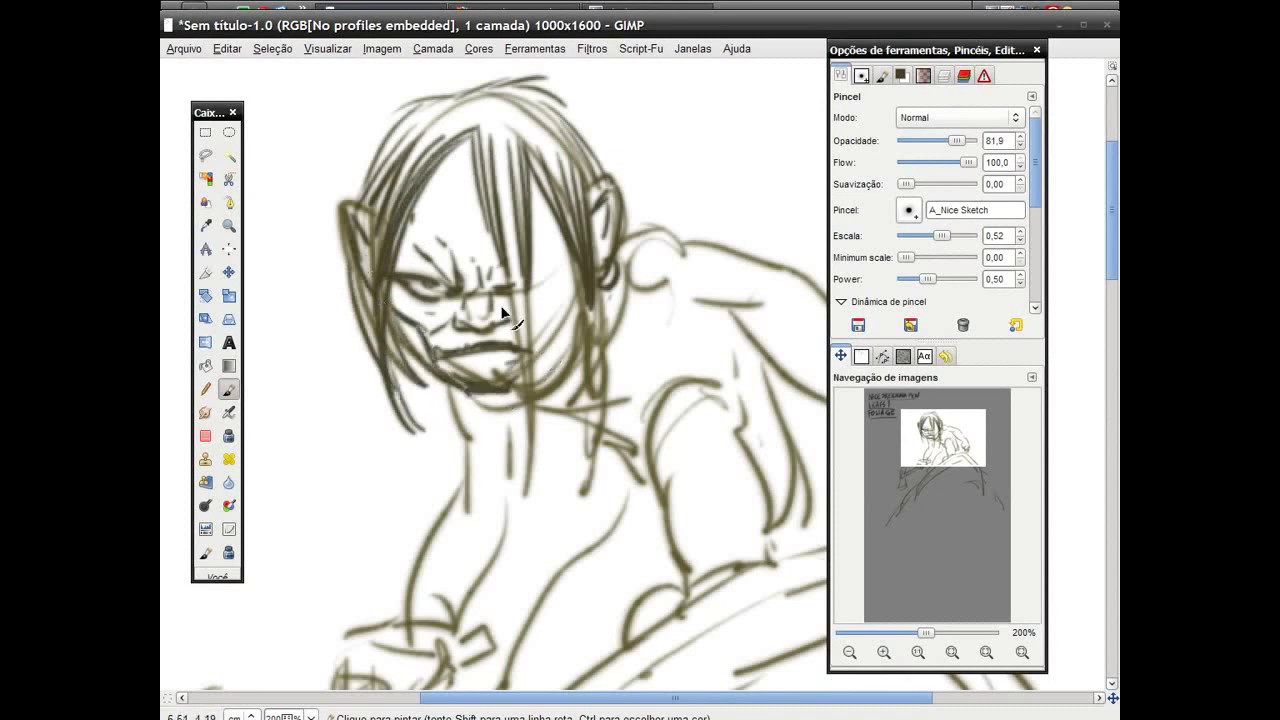
# Step: Draw long hair strands down the face, then sketch the neck, sleeve and hand
pyautogui.moveTo(470, 142); pyautogui.dragTo(418, 250)
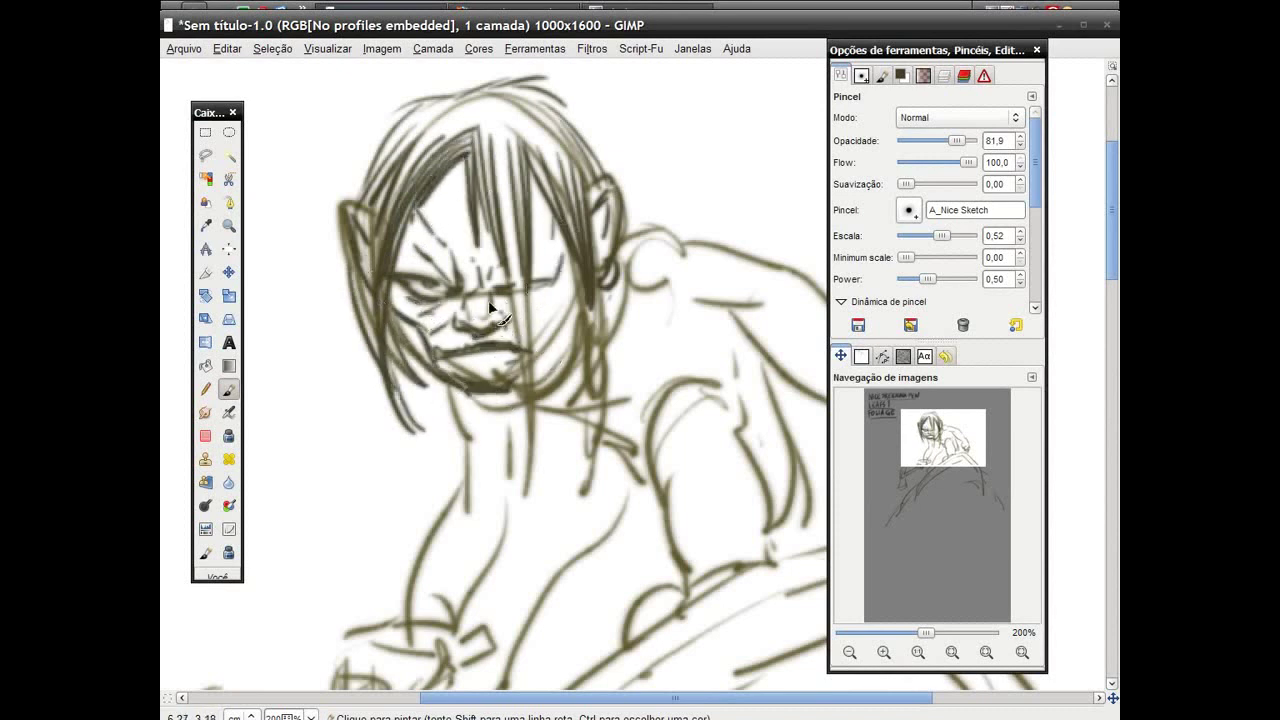
pyautogui.moveTo(500, 198); pyautogui.dragTo(485, 316)
pyautogui.moveTo(512, 200); pyautogui.dragTo(525, 460)
pyautogui.moveTo(490, 410); pyautogui.dragTo(462, 520)
pyautogui.moveTo(532, 406); pyautogui.dragTo(498, 522)
pyautogui.moveTo(468, 476)
pyautogui.mouseDown()
pyautogui.moveTo(426, 556)
pyautogui.moveTo(503, 545)
pyautogui.mouseUp()
pyautogui.moveTo(410, 570); pyautogui.dragTo(473, 583)
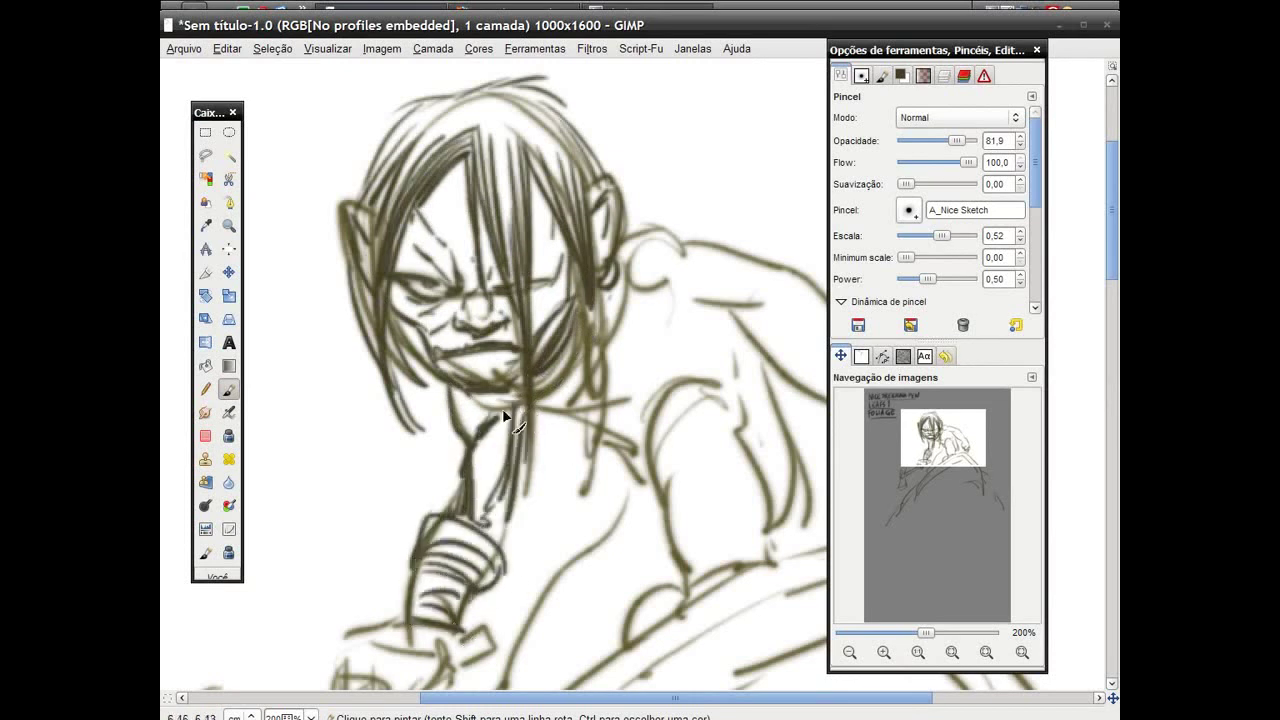
# Step: Add hair strands on both sides and hatch banded wrappings across both forearms
pyautogui.moveTo(586, 286); pyautogui.dragTo(593, 500)
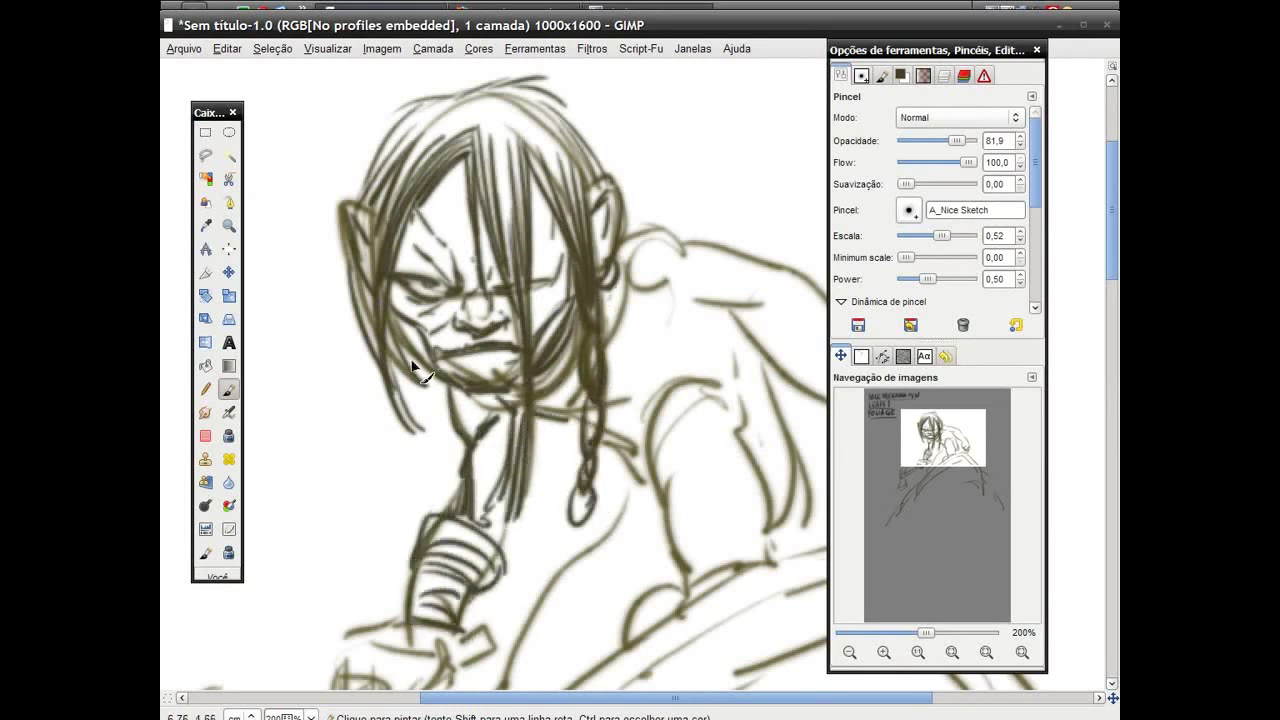
pyautogui.moveTo(346, 262); pyautogui.dragTo(388, 402)
pyautogui.moveTo(670, 150); pyautogui.dragTo(677, 229)
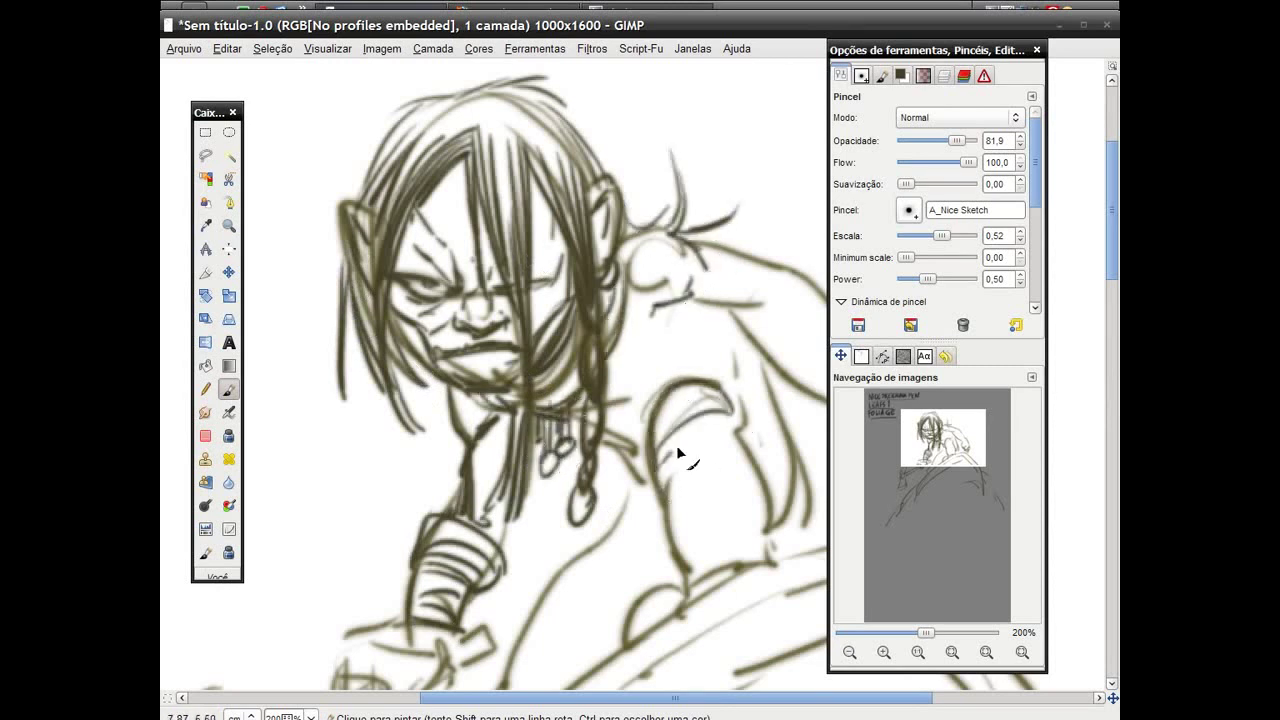
pyautogui.moveTo(744, 458)
pyautogui.mouseDown()
pyautogui.moveTo(746, 551)
pyautogui.moveTo(690, 575)
pyautogui.mouseUp()
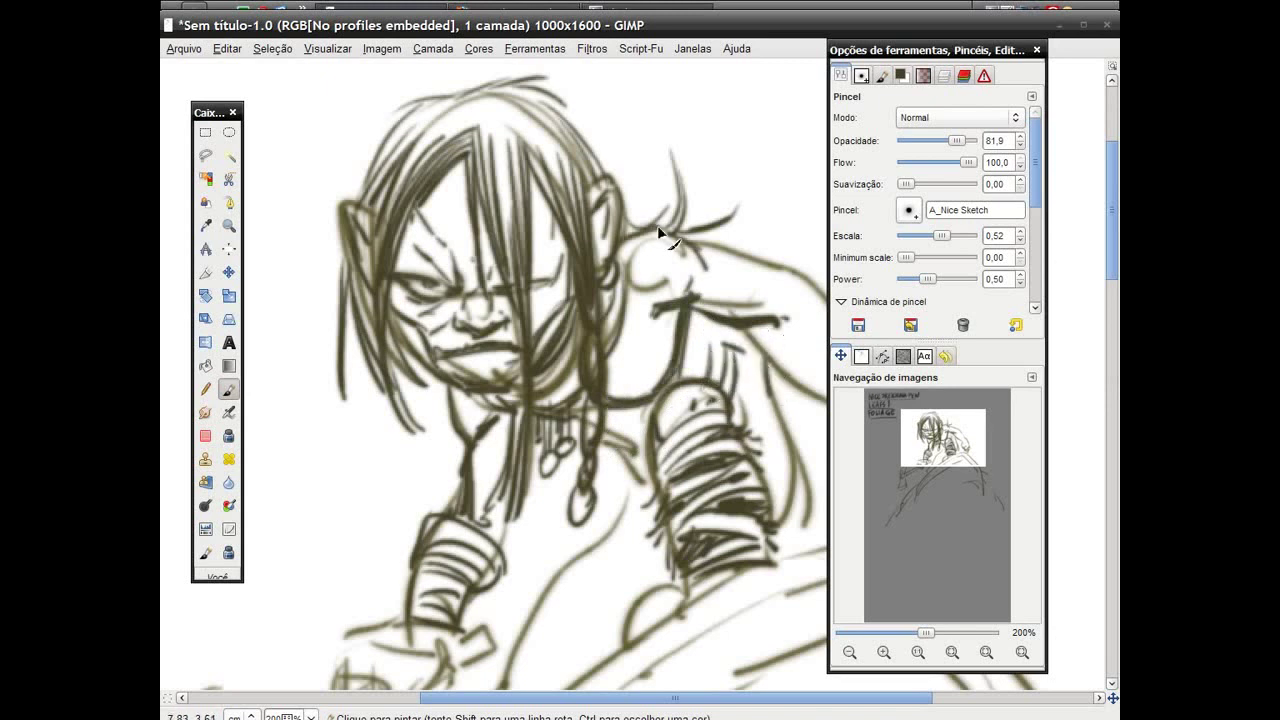
pyautogui.moveTo(809, 288)
pyautogui.mouseDown()
pyautogui.moveTo(613, 202)
pyautogui.moveTo(591, 271)
pyautogui.moveTo(669, 280)
pyautogui.moveTo(645, 338)
pyautogui.moveTo(700, 405)
pyautogui.mouseUp()
# Step: Outline the clenched fist and erase the stray smudges around it
pyautogui.moveTo(722, 318); pyautogui.dragTo(750, 405)
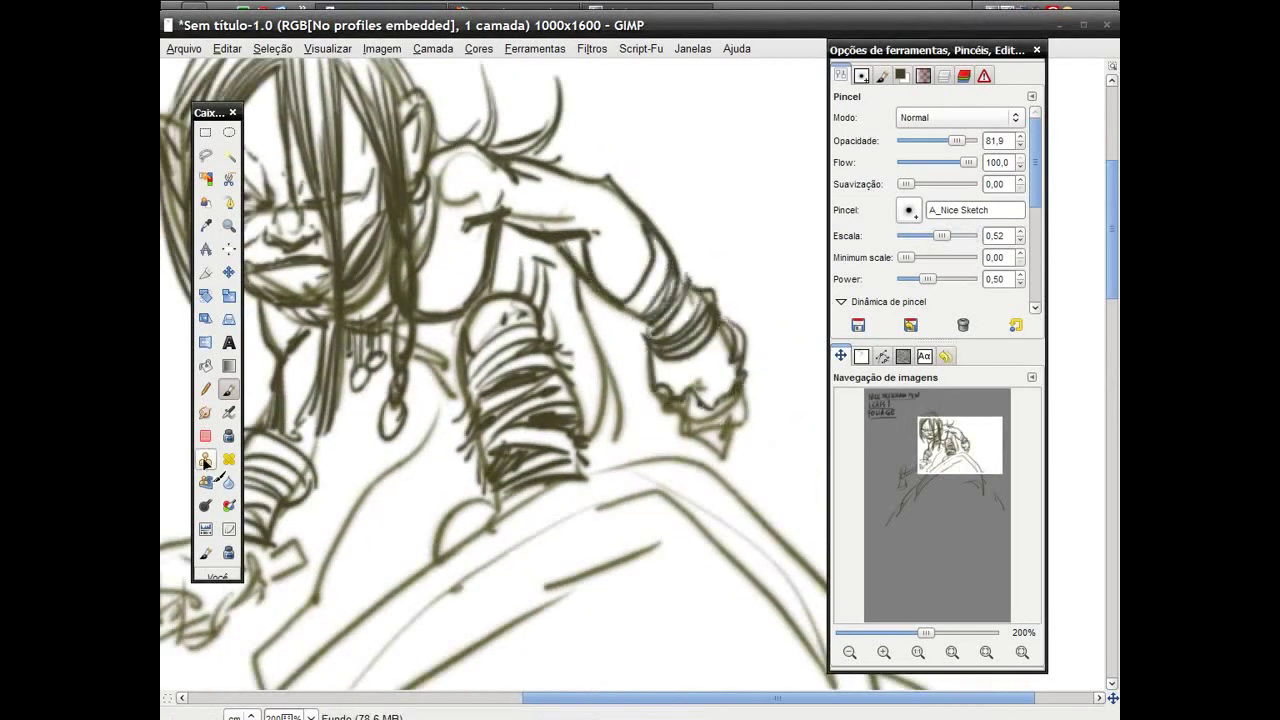
pyautogui.click(205, 435)
pyautogui.moveTo(660, 410); pyautogui.dragTo(715, 445)
pyautogui.moveTo(705, 400); pyautogui.dragTo(745, 450)
pyautogui.moveTo(660, 402); pyautogui.dragTo(746, 436)
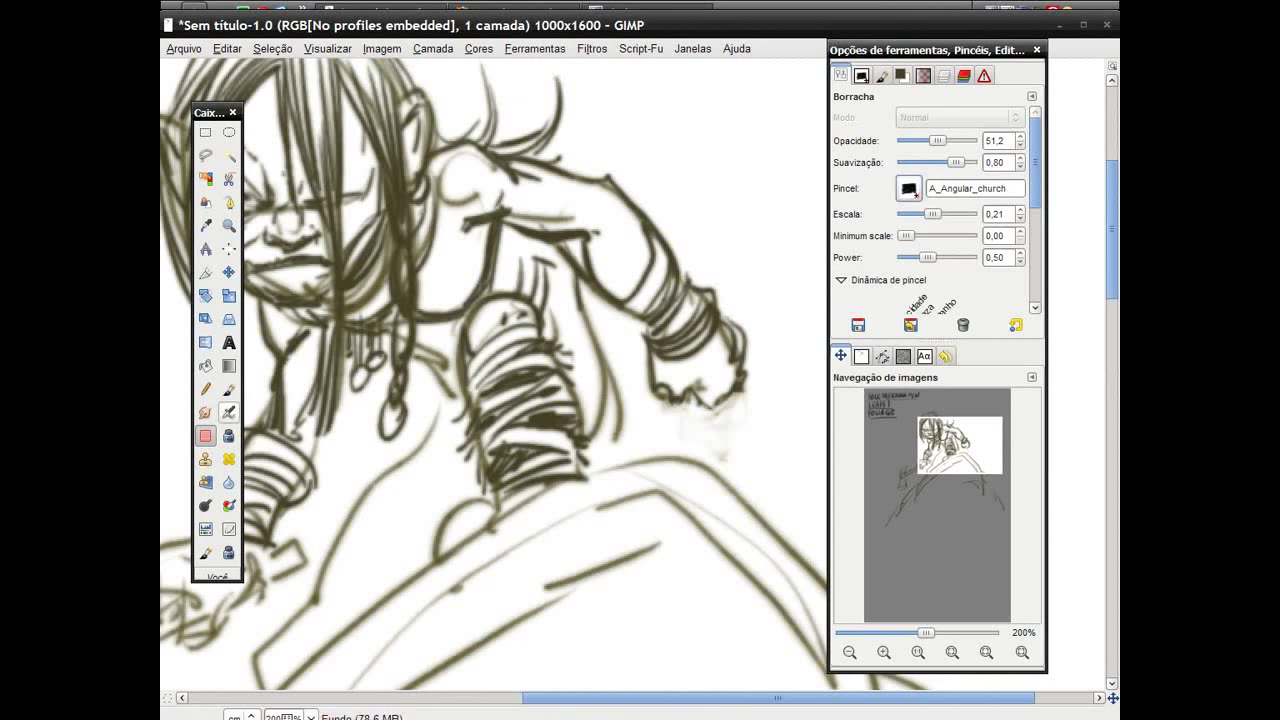
# Step: With the Paintbrush, add dark texture marks and short dashes along the rock's top edge
pyautogui.press('p')
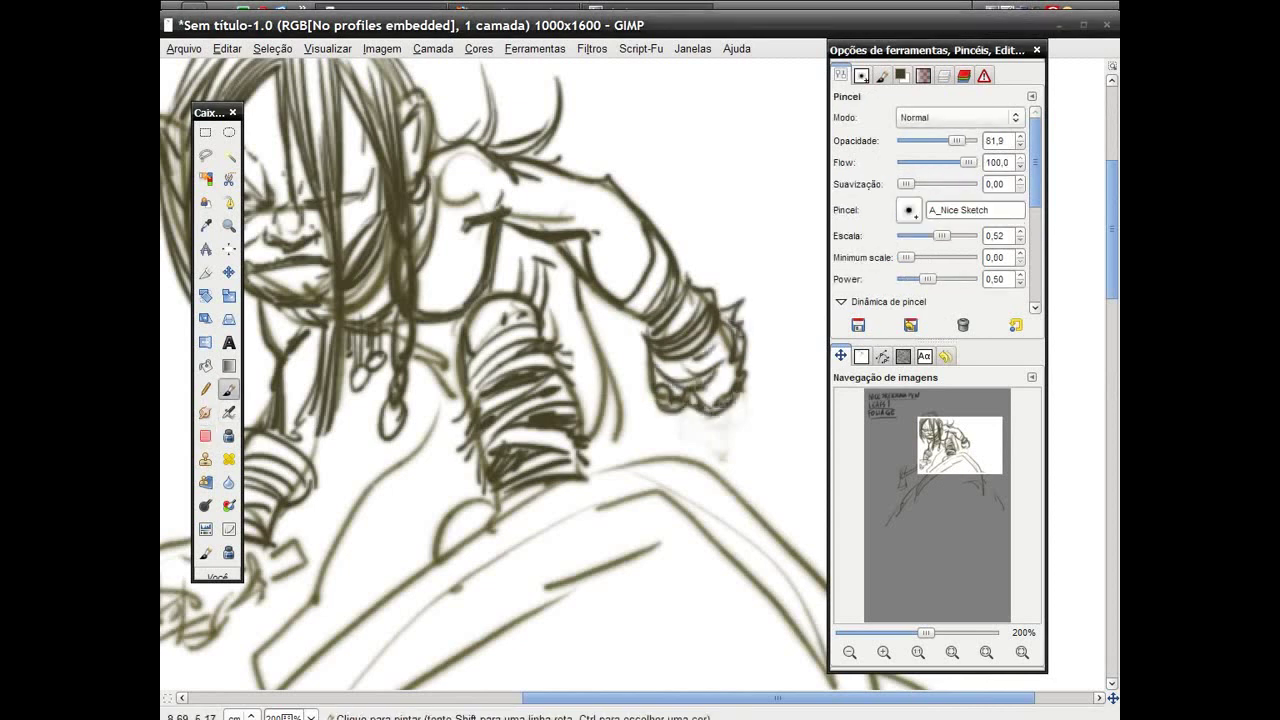
pyautogui.moveTo(585, 470); pyautogui.dragTo(635, 390)
pyautogui.scroll(-5, 600, 400)
pyautogui.moveTo(540, 305); pyautogui.dragTo(695, 245)
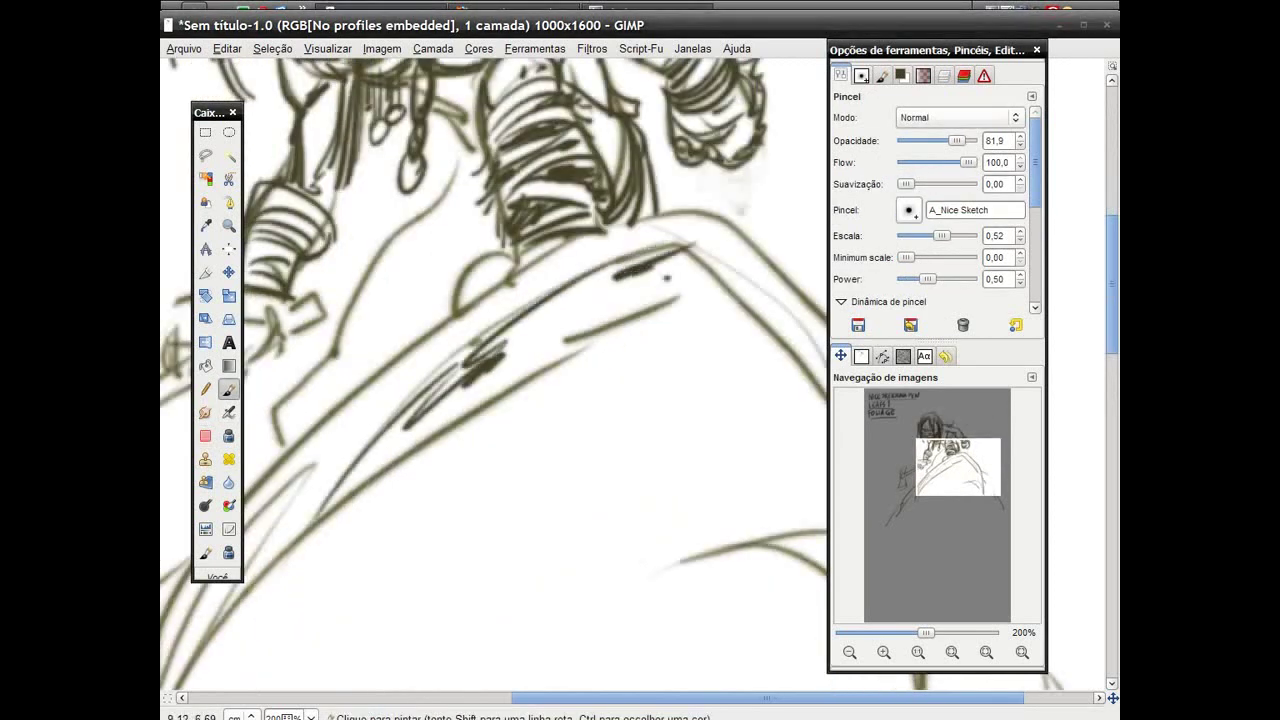
pyautogui.moveTo(320, 440); pyautogui.dragTo(690, 215)
pyautogui.moveTo(270, 500); pyautogui.dragTo(335, 445)
pyautogui.moveTo(555, 350); pyautogui.dragTo(642, 312)
pyautogui.moveTo(658, 320); pyautogui.dragTo(748, 310)
pyautogui.moveTo(652, 262); pyautogui.dragTo(734, 244)
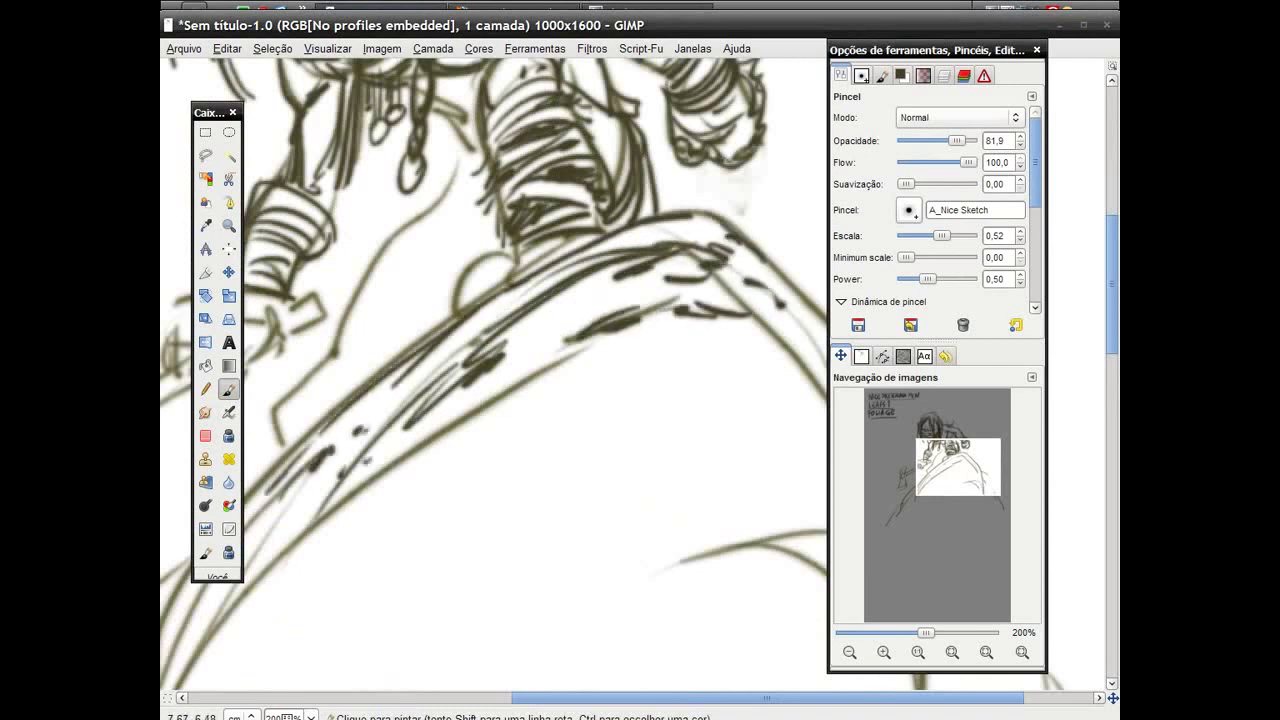
# Step: Add a few more sketch strokes and draw a cuff around the wrist
pyautogui.moveTo(410, 170); pyautogui.dragTo(490, 290)
pyautogui.moveTo(500, 200); pyautogui.dragTo(455, 315)
pyautogui.moveTo(375, 200); pyautogui.dragTo(440, 325)
pyautogui.hscroll(-3, 494, 380)
pyautogui.moveTo(590, 225)
pyautogui.mouseDown()
pyautogui.moveTo(628, 278)
pyautogui.moveTo(576, 342)
pyautogui.mouseUp()
pyautogui.moveTo(545, 345); pyautogui.dragTo(590, 352)
pyautogui.moveTo(535, 365); pyautogui.dragTo(595, 382)
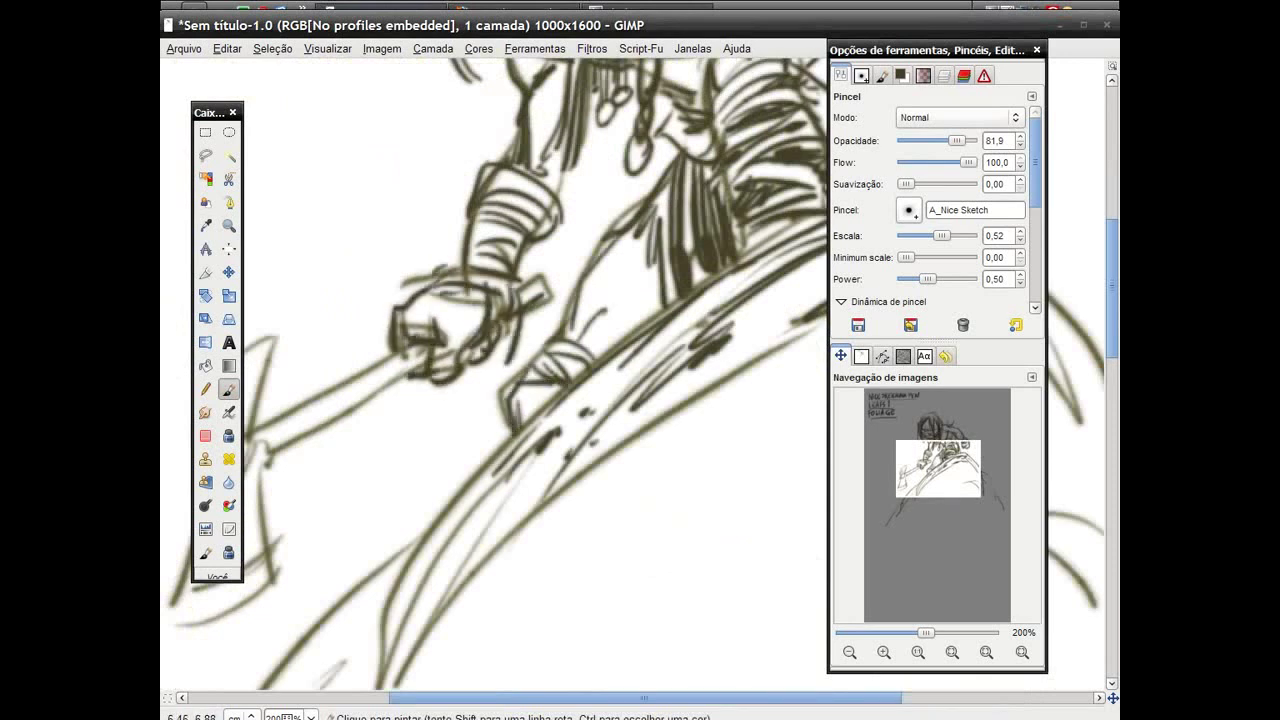
# Step: Sketch the long axe handle and the double-bladed axe head with hatching
pyautogui.moveTo(405, 370); pyautogui.dragTo(270, 452)
pyautogui.moveTo(430, 346); pyautogui.dragTo(290, 436)
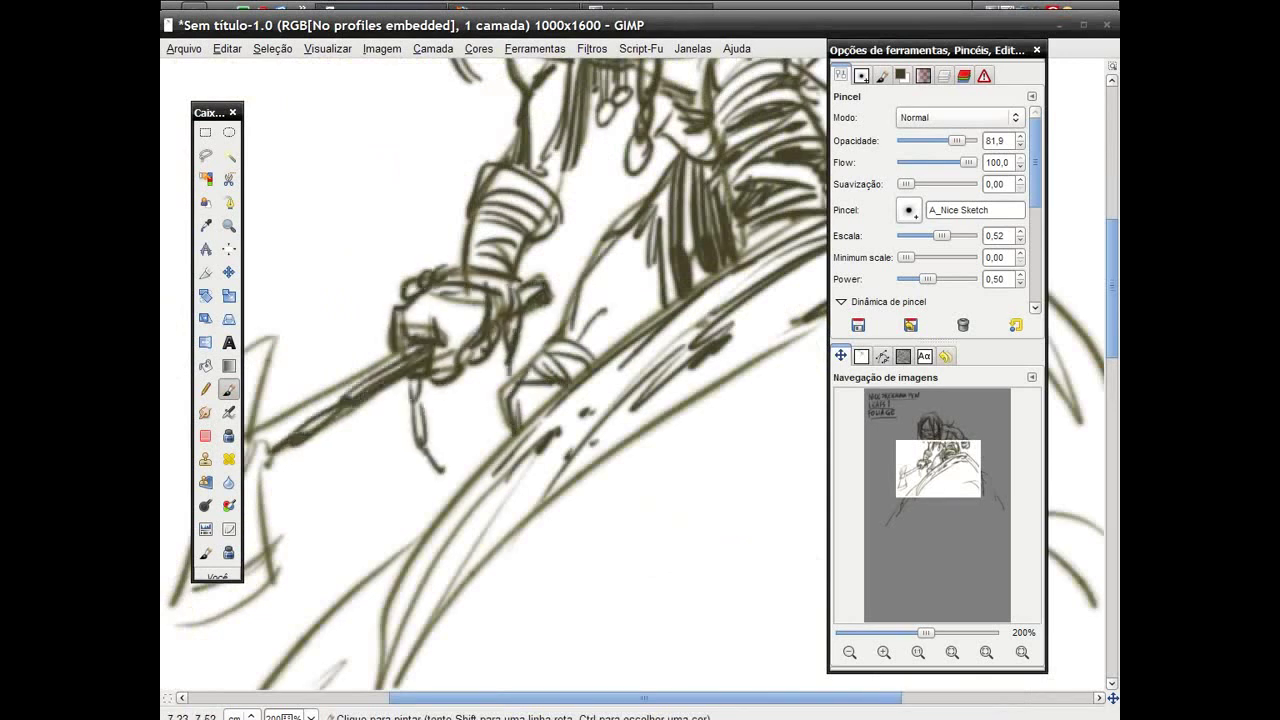
pyautogui.hscroll(-5, 494, 380)
pyautogui.moveTo(485, 432); pyautogui.dragTo(465, 490)
pyautogui.moveTo(470, 366); pyautogui.dragTo(480, 436)
pyautogui.moveTo(535, 318)
pyautogui.mouseDown()
pyautogui.moveTo(468, 370)
pyautogui.moveTo(553, 318)
pyautogui.mouseUp()
pyautogui.moveTo(500, 390)
pyautogui.mouseDown()
pyautogui.moveTo(515, 485)
pyautogui.moveTo(460, 595)
pyautogui.mouseUp()
pyautogui.moveTo(563, 500); pyautogui.dragTo(455, 600)
pyautogui.moveTo(551, 318); pyautogui.dragTo(484, 377)
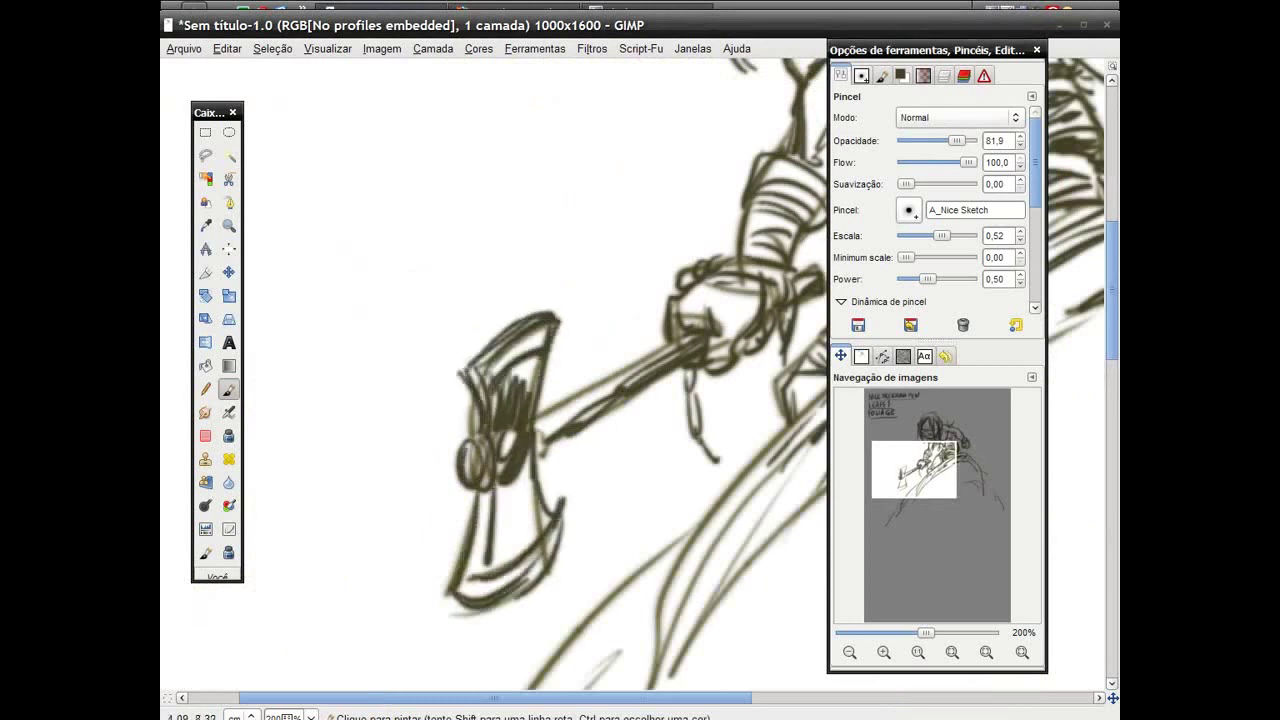
pyautogui.moveTo(535, 468); pyautogui.dragTo(605, 418)
# Step: Free-select an area around the axe head and below the blade
pyautogui.press('f')
pyautogui.moveTo(478, 430); pyautogui.dragTo(462, 372)
pyautogui.moveTo(550, 578); pyautogui.dragTo(548, 580)
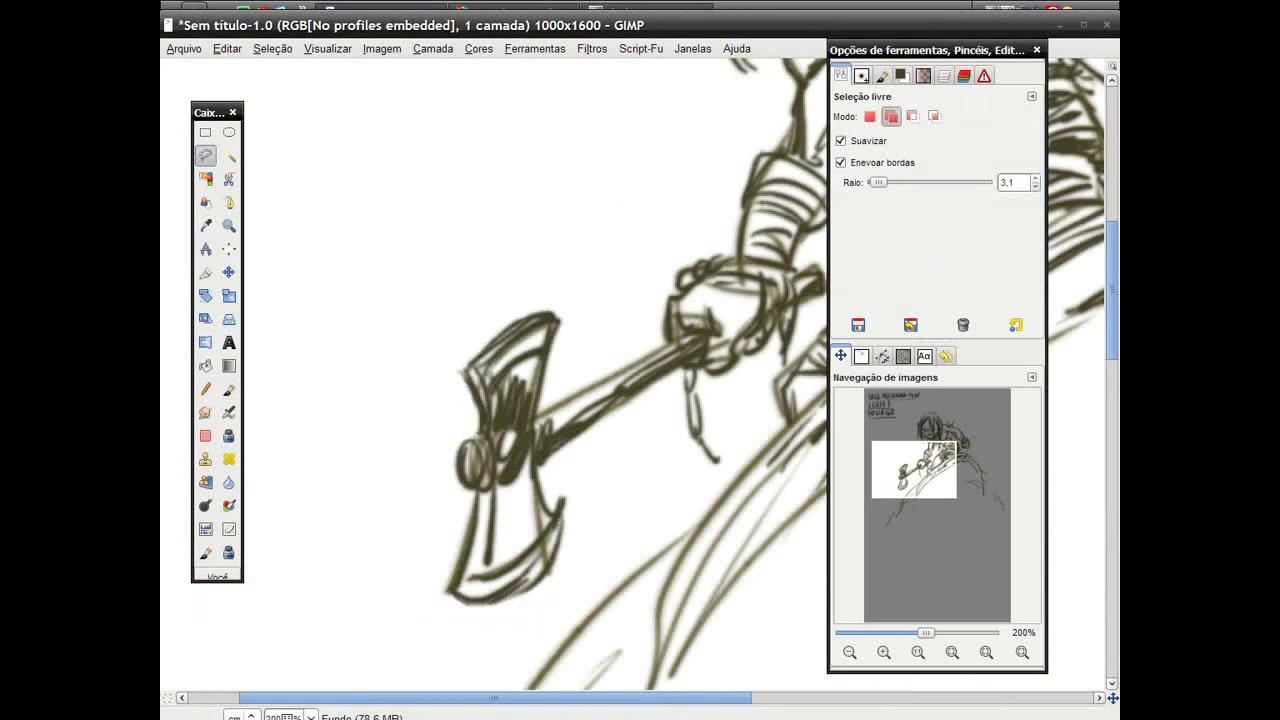
# Step: Add a dark strand to the top of the hair with the Paintbrush
pyautogui.scroll(5, 495, 380)
pyautogui.hscroll(5, 495, 380)
pyautogui.press('p')
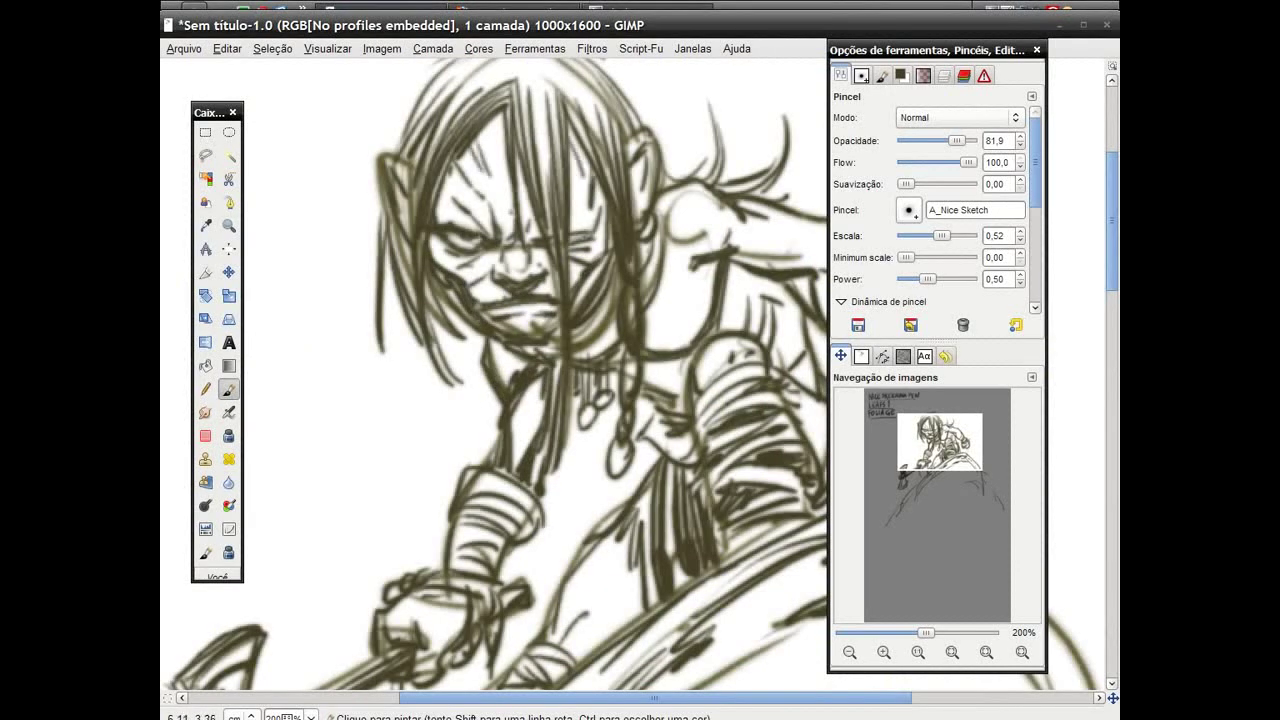
pyautogui.moveTo(610, 72); pyautogui.dragTo(528, 168)
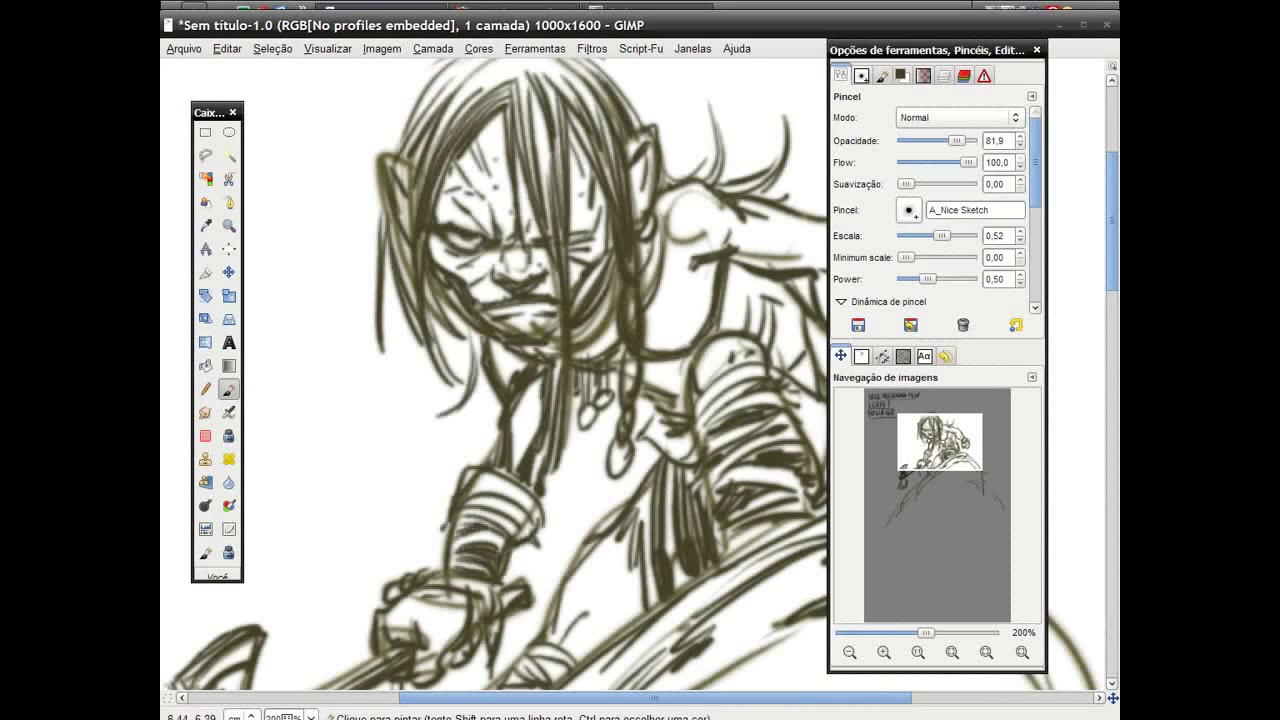
# Step: Sketch a second sweeping arched ridge across the lower rock, then zoom out
pyautogui.scroll(-10, 495, 380)
pyautogui.moveTo(385, 600)
pyautogui.mouseDown()
pyautogui.moveTo(545, 430)
pyautogui.moveTo(810, 560)
pyautogui.mouseUp()
pyautogui.moveTo(380, 650); pyautogui.dragTo(520, 490)
pyautogui.moveTo(460, 460); pyautogui.dragTo(700, 390)
pyautogui.moveTo(590, 395); pyautogui.dragTo(795, 520)
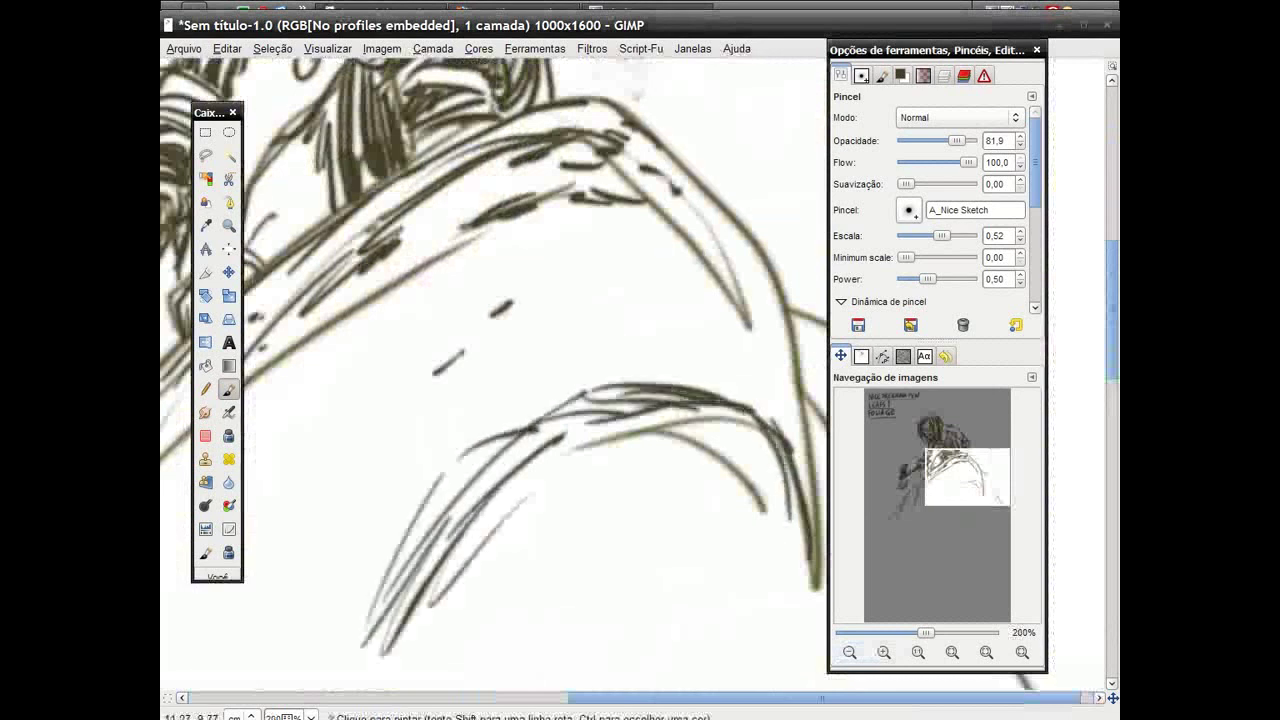
pyautogui.moveTo(620, 240); pyautogui.dragTo(755, 430)
pyautogui.moveTo(670, 285); pyautogui.dragTo(805, 605)
pyautogui.moveTo(692, 350); pyautogui.dragTo(750, 612)
pyautogui.moveTo(798, 498); pyautogui.dragTo(826, 560)
pyautogui.scroll(-3, 495, 380)
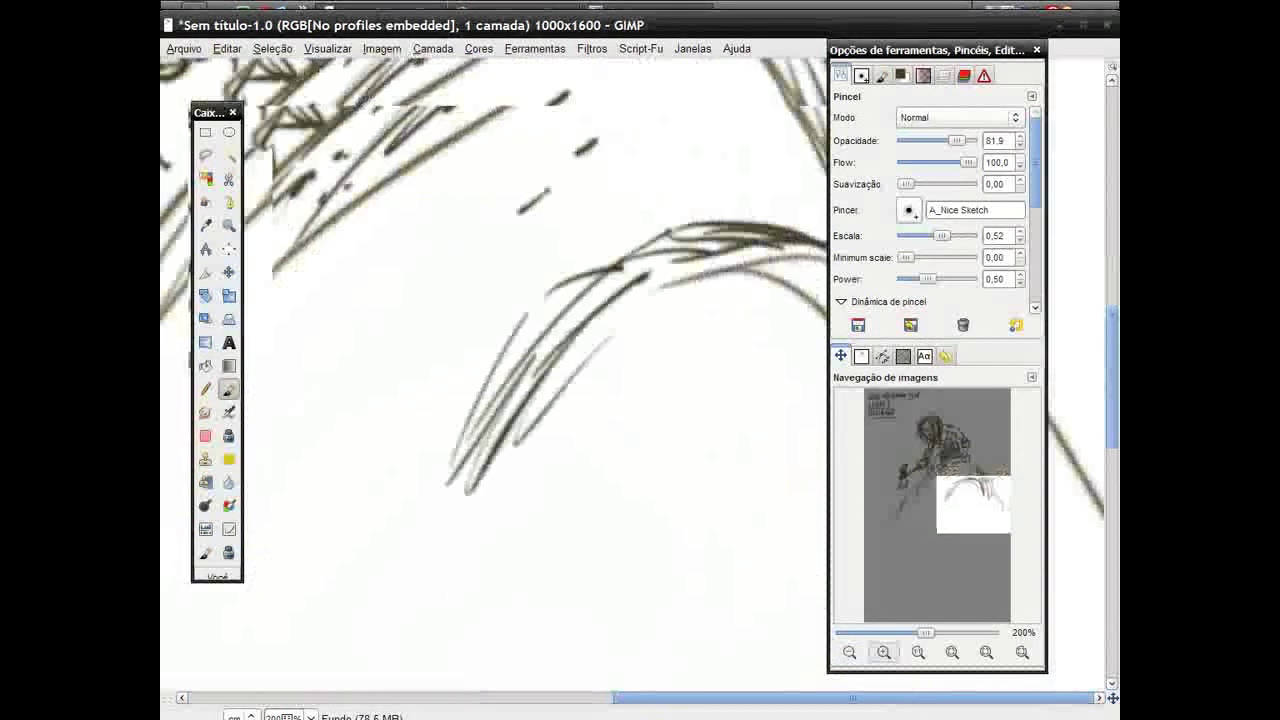
pyautogui.press('-')
pyautogui.press('-')
pyautogui.press('-')
# Step: Add a new transparent layer set to Multiply mode
pyautogui.click(943, 75)
pyautogui.click(849, 323)
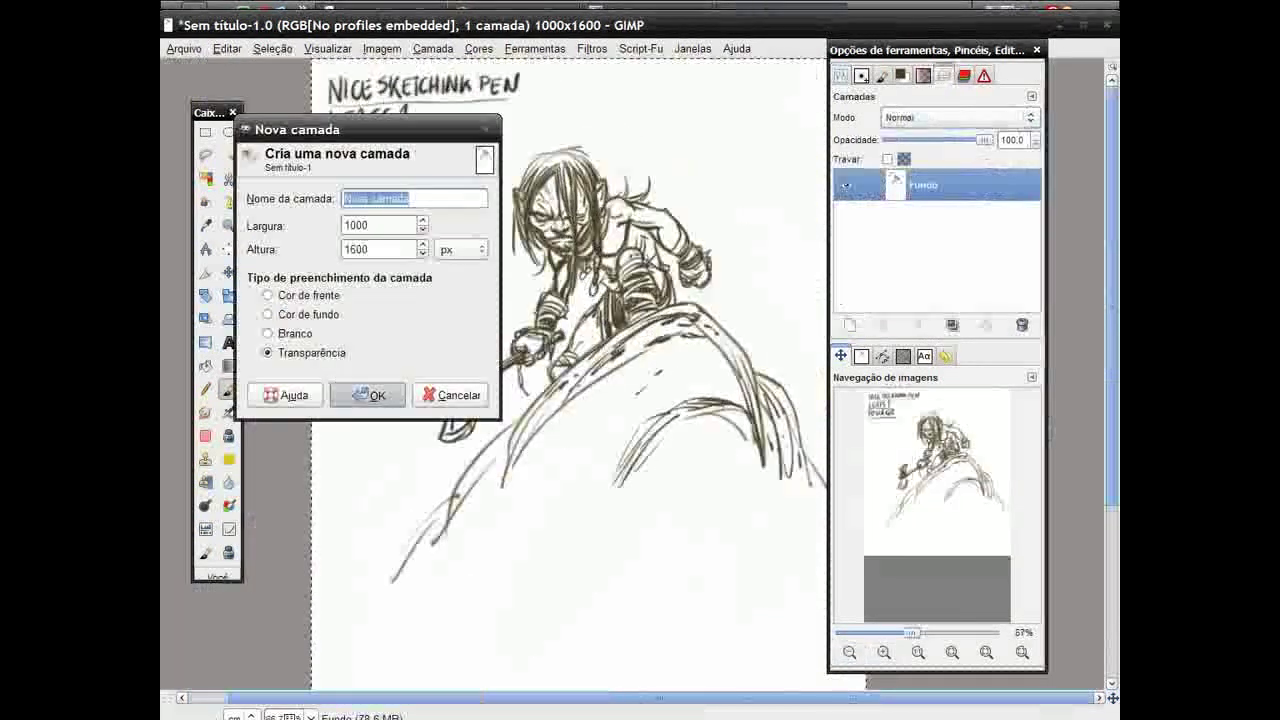
pyautogui.click(366, 394)
pyautogui.click(960, 117)
pyautogui.click(909, 164)
# Step: Colorize the background sketch to sepia with hue 33, saturation 39, lightness 3
pyautogui.click(923, 216)
pyautogui.click(478, 48)
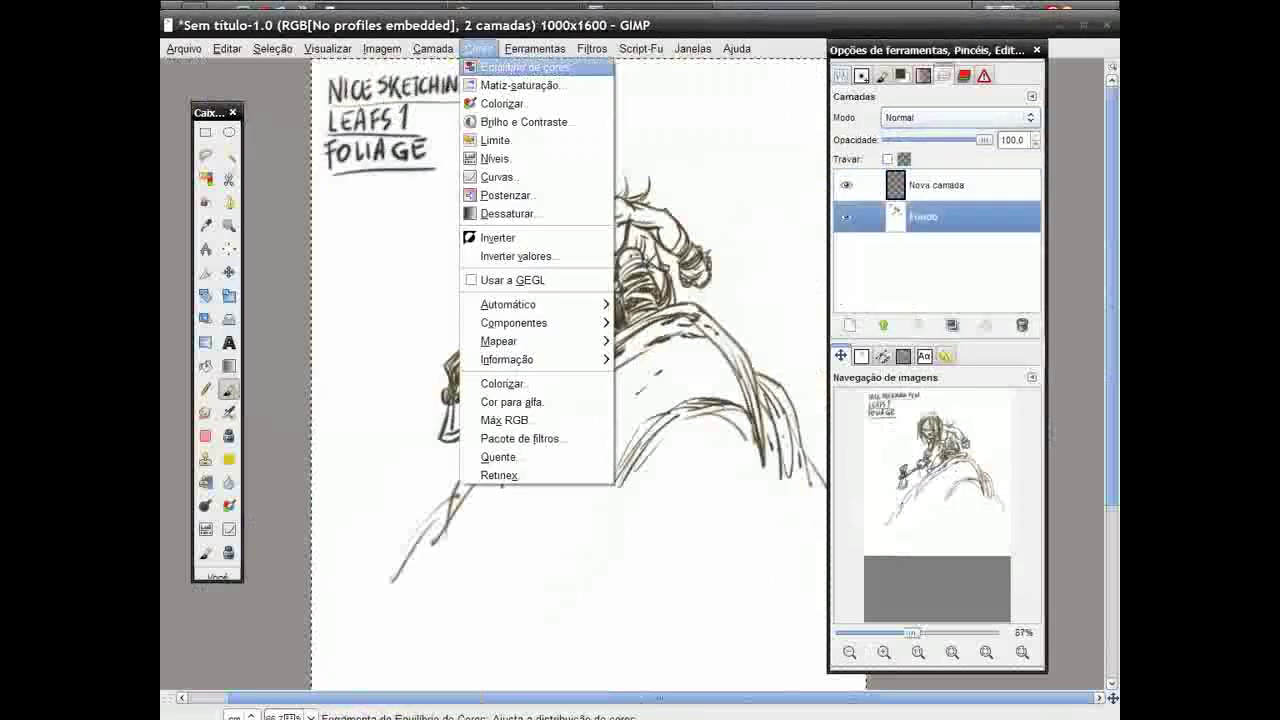
pyautogui.click(495, 104)
pyautogui.moveTo(356, 285); pyautogui.dragTo(283, 285)
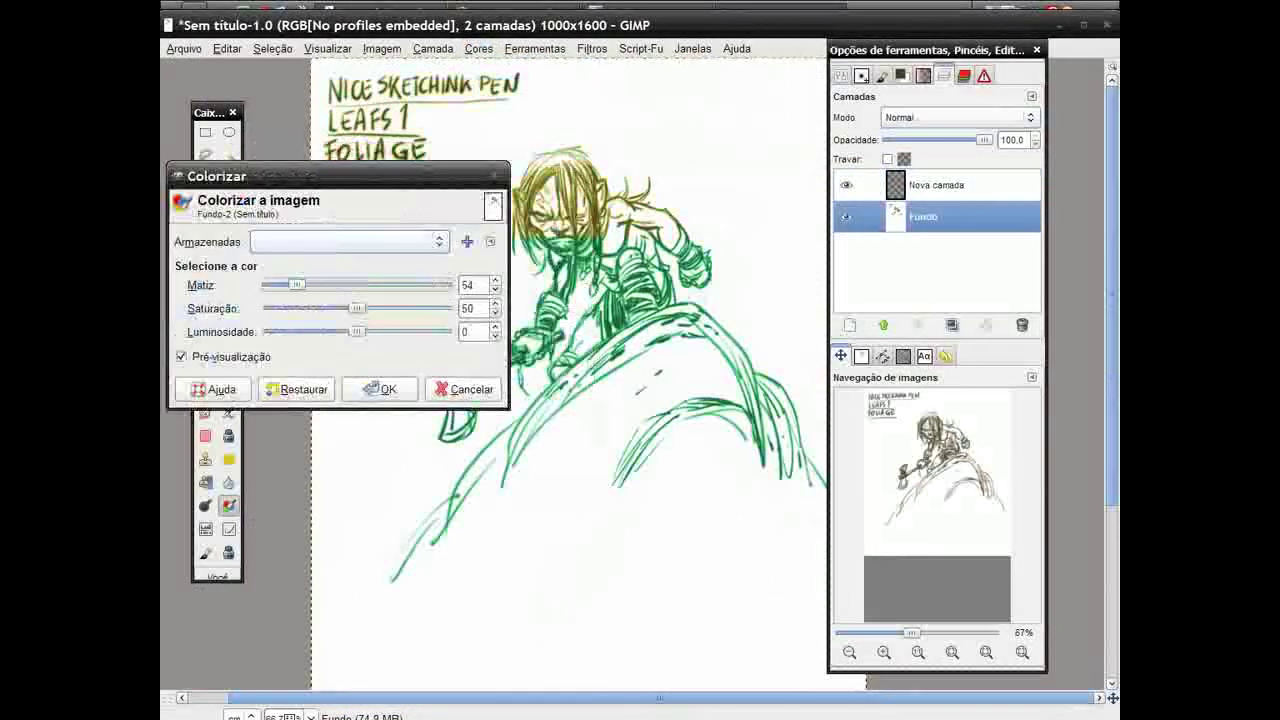
pyautogui.moveTo(356, 308)
pyautogui.mouseDown()
pyautogui.moveTo(363, 332)
pyautogui.moveTo(336, 308)
pyautogui.mouseUp()
pyautogui.moveTo(363, 332); pyautogui.dragTo(360, 332)
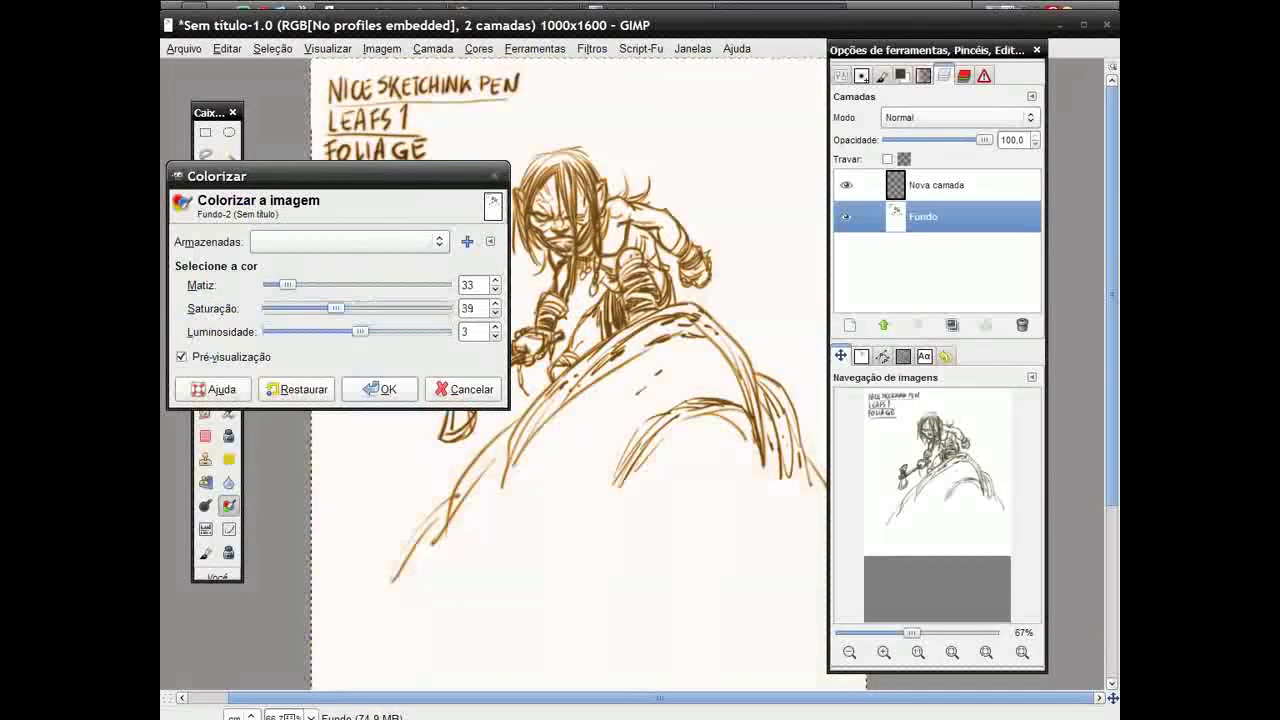
pyautogui.click(380, 389)
# Step: Apply Levels to darken the sepia lines
pyautogui.click(478, 48)
pyautogui.click(530, 146)
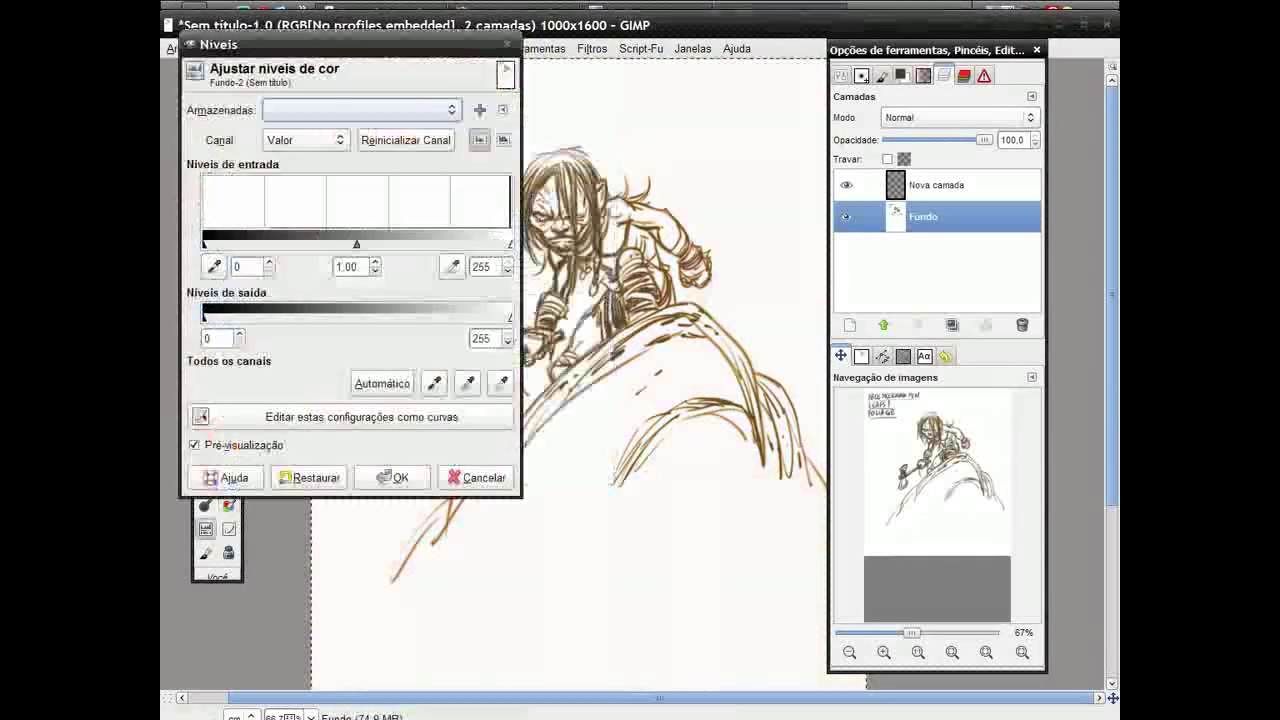
pyautogui.click(393, 477)
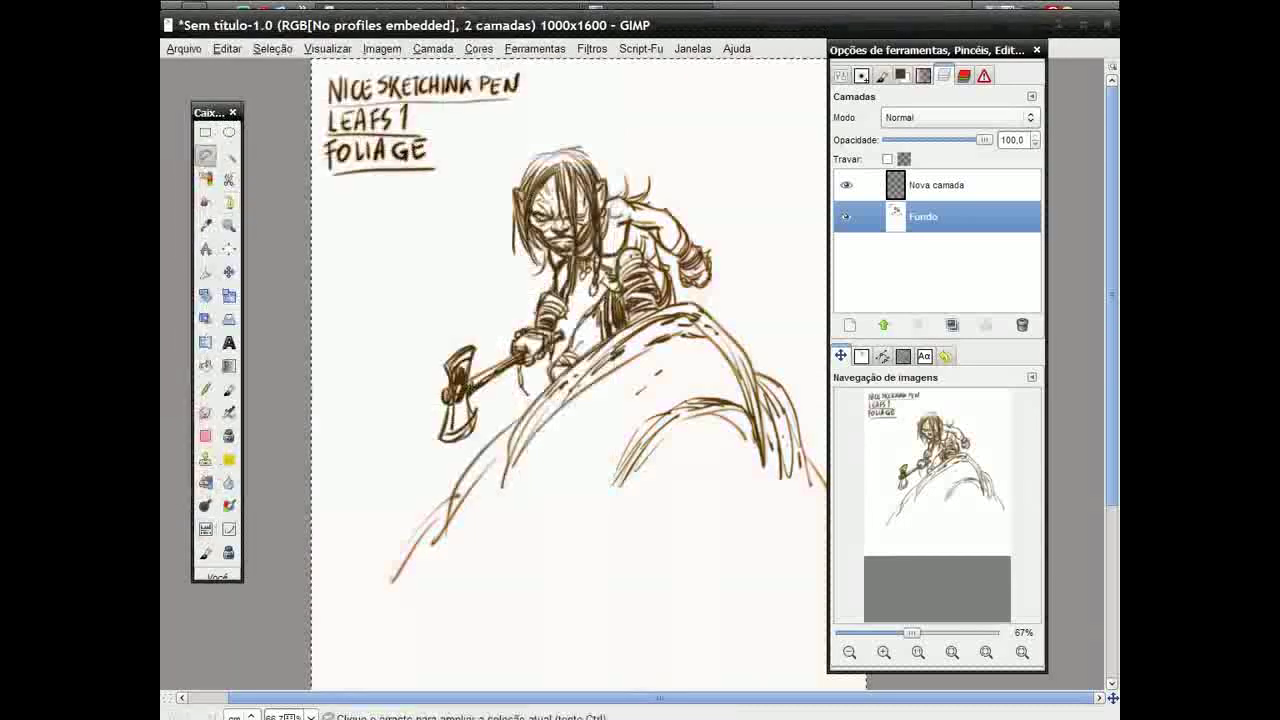
# Step: Free-select around the outline of the rock
pyautogui.moveTo(452, 492); pyautogui.dragTo(470, 462)
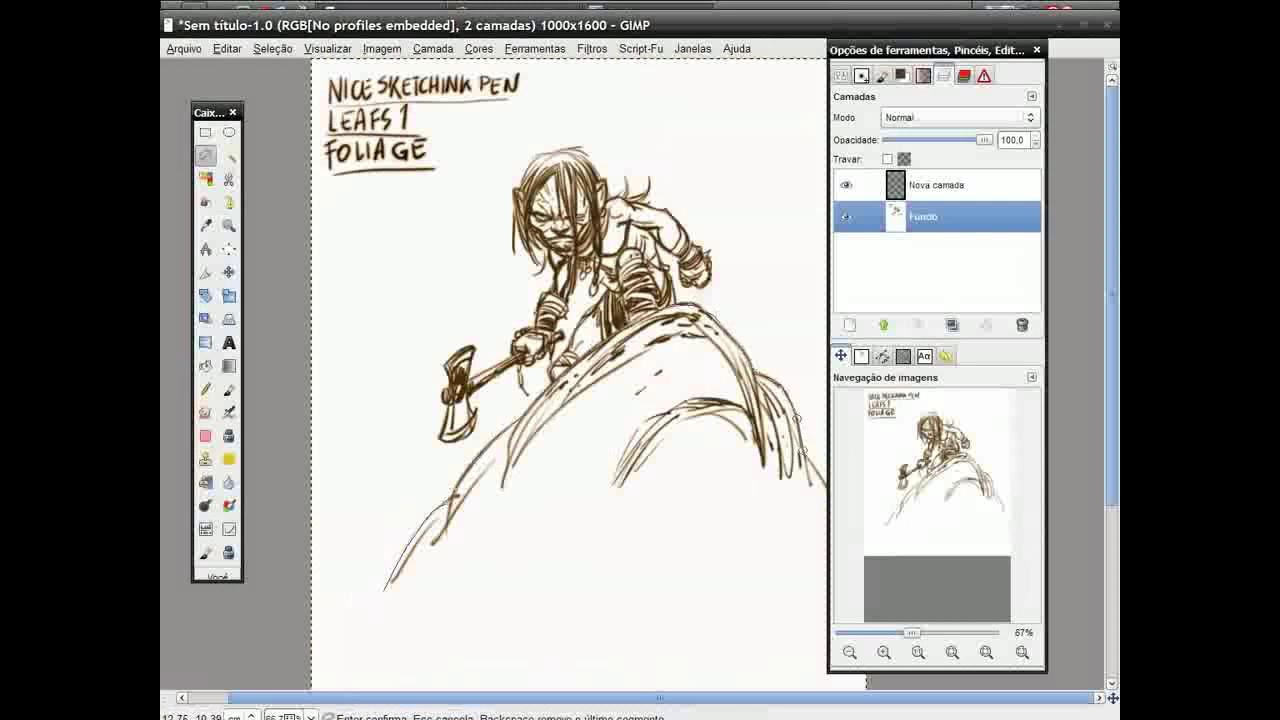
pyautogui.moveTo(810, 462); pyautogui.dragTo(758, 420)
pyautogui.press('Return')
pyautogui.click(936, 185)
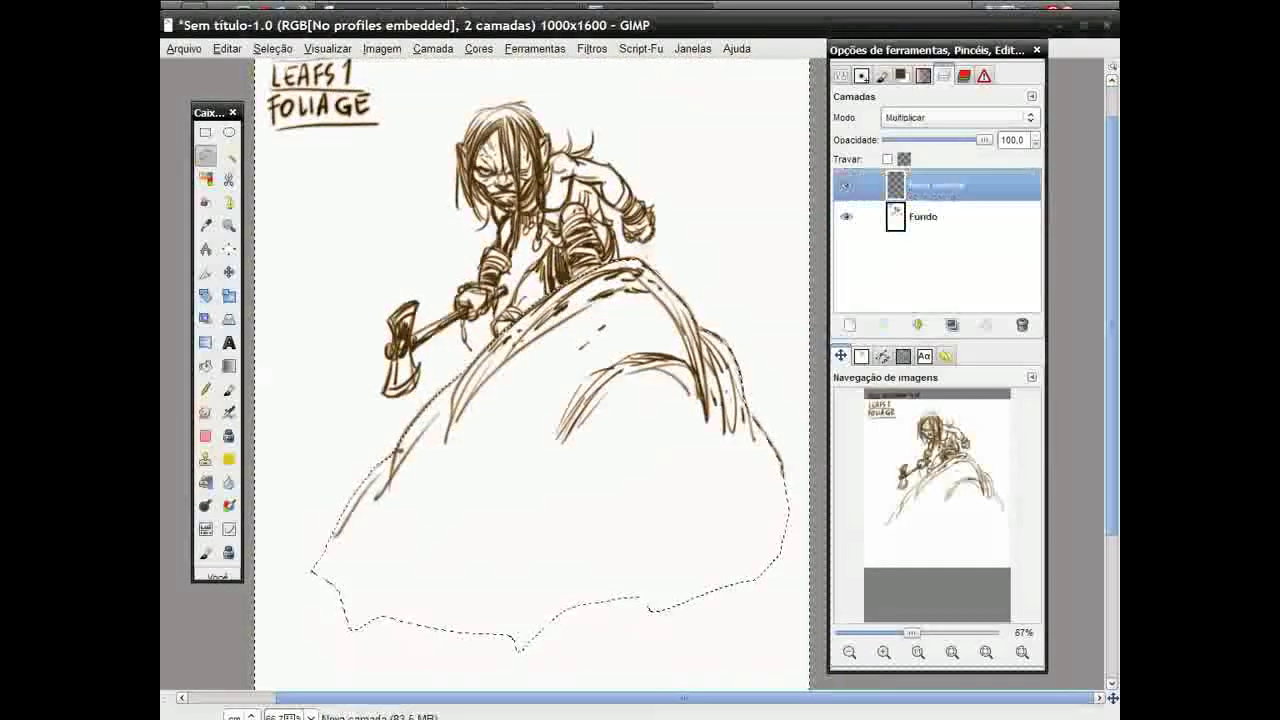
# Step: On the new layer, fill the rock selection with a grey vertical gradient
pyautogui.click(901, 75)
pyautogui.click(916, 219)
pyautogui.press('l')
pyautogui.moveTo(597, 432); pyautogui.dragTo(597, 300)
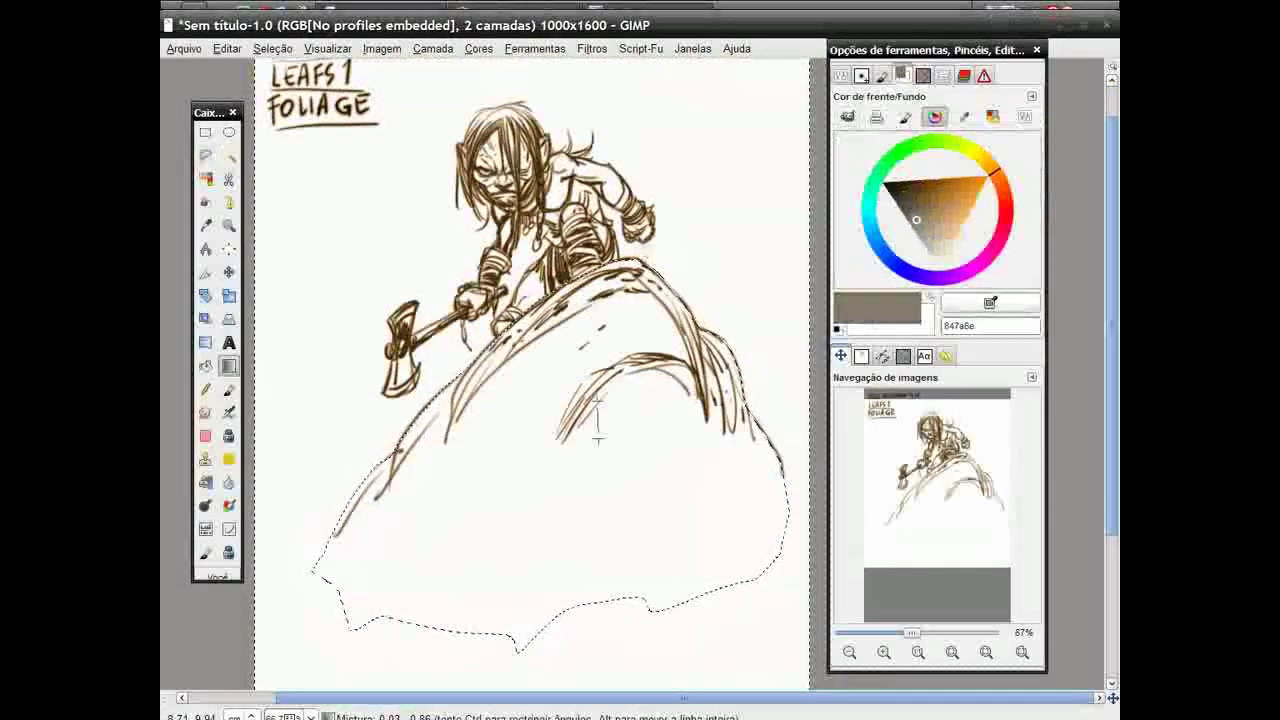
# Step: Switch to the Paintbrush and bring up the brush presets list
pyautogui.press('p')
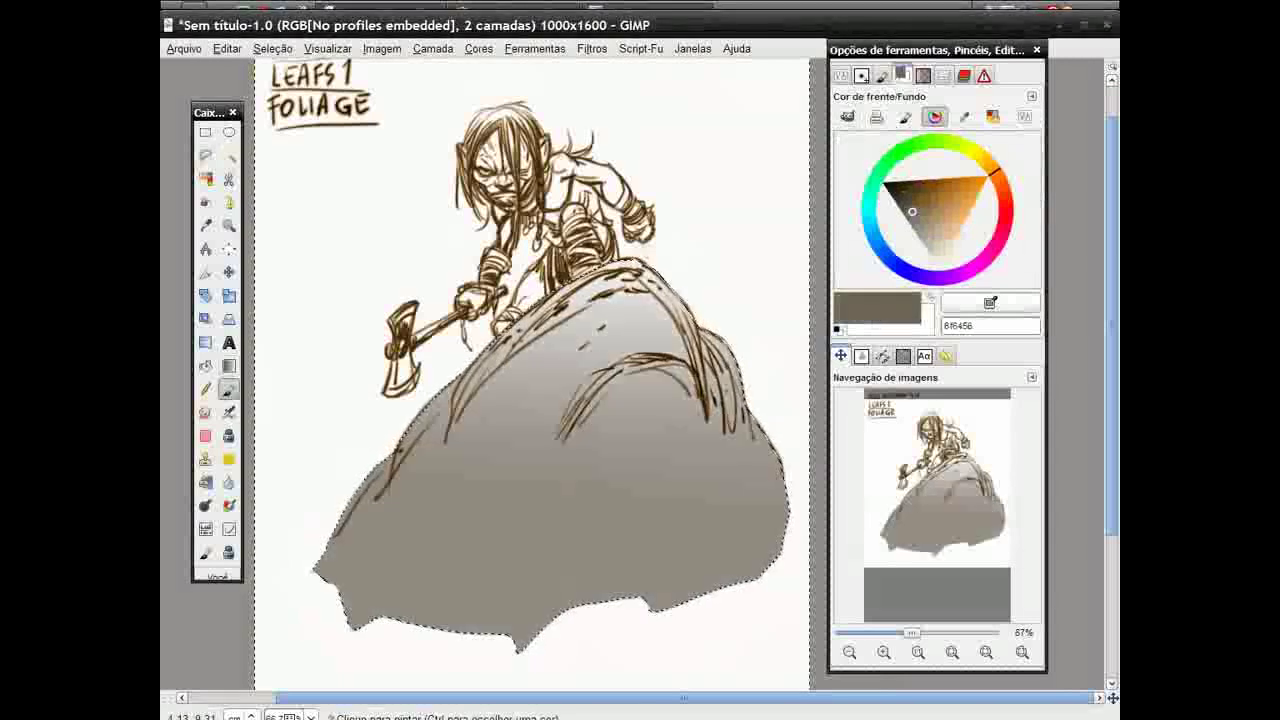
pyautogui.click(861, 75)
pyautogui.click(908, 210)
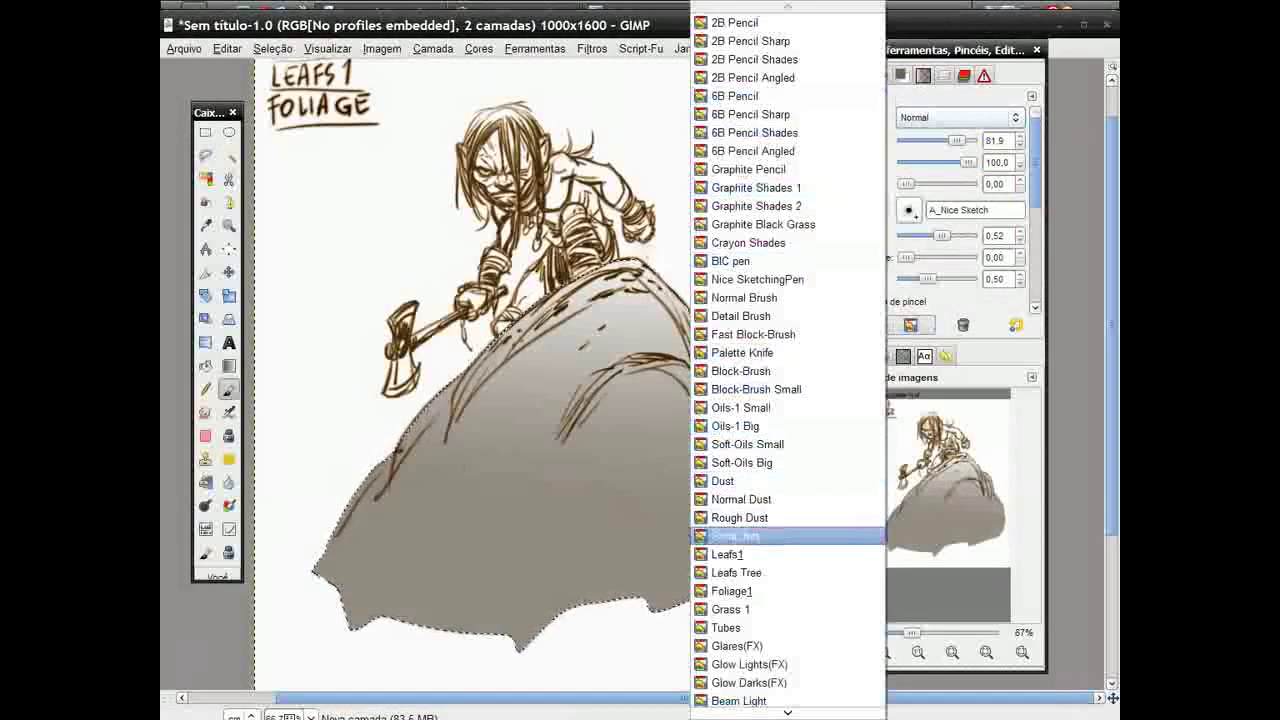
# Step: Choose the S_Splats 2 brush and paint splat texture across the rock
pyautogui.click(740, 517)
pyautogui.moveTo(628, 452)
pyautogui.mouseDown()
pyautogui.moveTo(500, 497)
pyautogui.moveTo(600, 350)
pyautogui.moveTo(650, 420)
pyautogui.moveTo(400, 560)
pyautogui.mouseUp()
pyautogui.moveTo(500, 497)
pyautogui.mouseDown()
pyautogui.moveTo(620, 420)
pyautogui.moveTo(740, 500)
pyautogui.moveTo(560, 560)
pyautogui.mouseUp()
# Step: Switch to Multiply with a smaller brush scale and darken the rock's upper right with splats
pyautogui.click(901, 75)
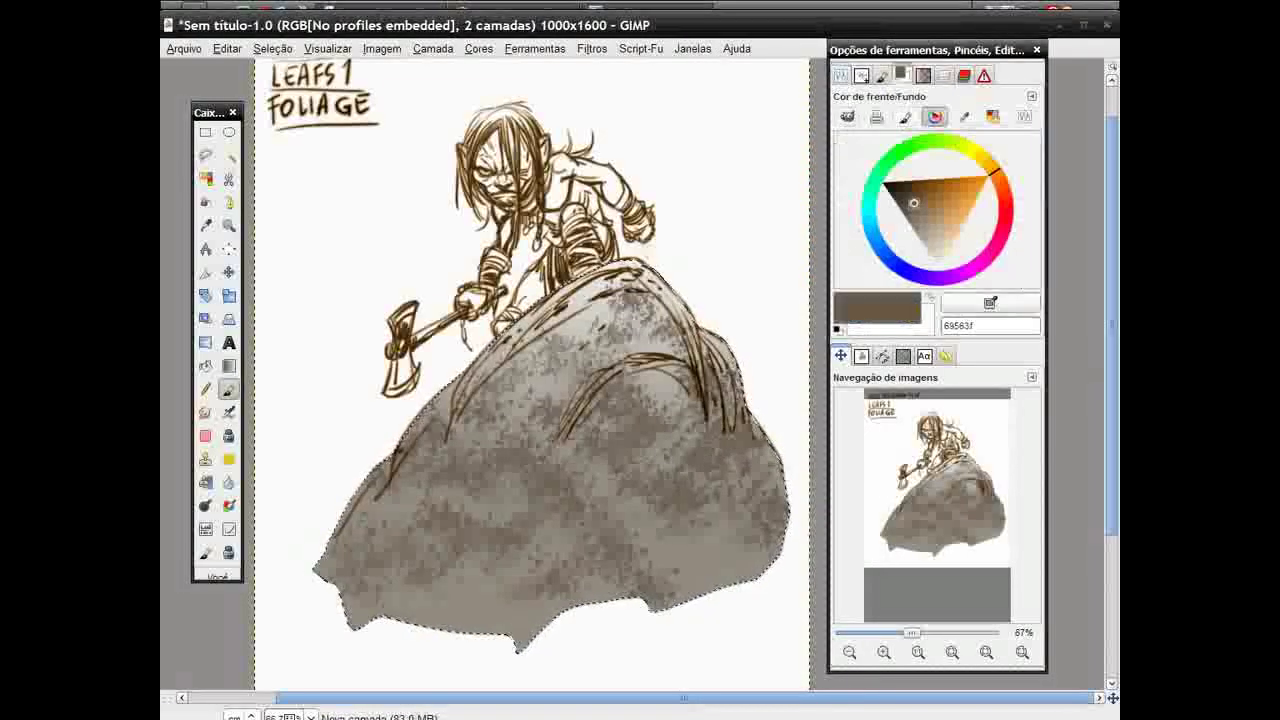
pyautogui.click(861, 75)
pyautogui.click(960, 117)
pyautogui.click(930, 160)
pyautogui.moveTo(960, 235); pyautogui.dragTo(942, 235)
pyautogui.moveTo(640, 390); pyautogui.dragTo(690, 360)
pyautogui.moveTo(560, 340)
pyautogui.mouseDown()
pyautogui.moveTo(620, 305)
pyautogui.moveTo(600, 450)
pyautogui.mouseUp()
pyautogui.moveTo(640, 400); pyautogui.dragTo(720, 480)
# Step: Return to Normal mode and paint dark splats on the rock's lower left
pyautogui.click(960, 117)
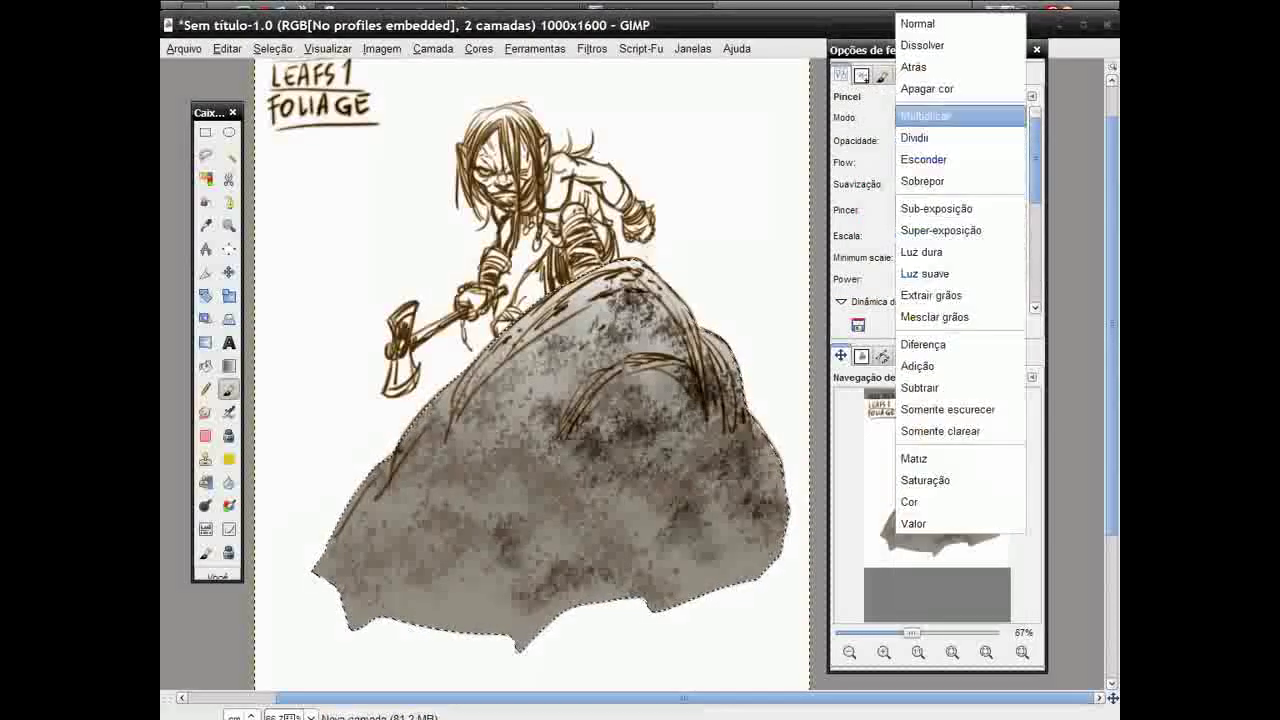
pyautogui.click(915, 23)
pyautogui.moveTo(490, 500); pyautogui.dragTo(350, 600)
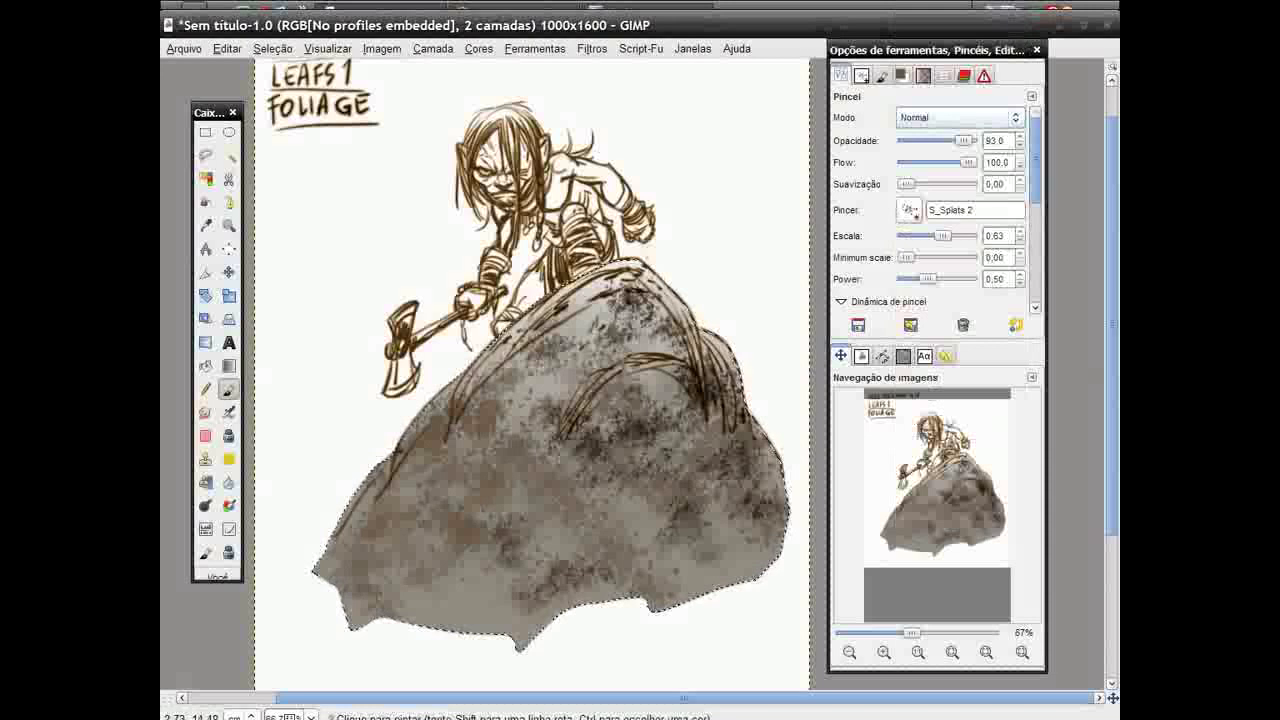
# Step: Paint light grey and warm beige highlights on the upper rock
pyautogui.click(901, 75)
pyautogui.click(933, 260)
pyautogui.moveTo(630, 295); pyautogui.dragTo(490, 390)
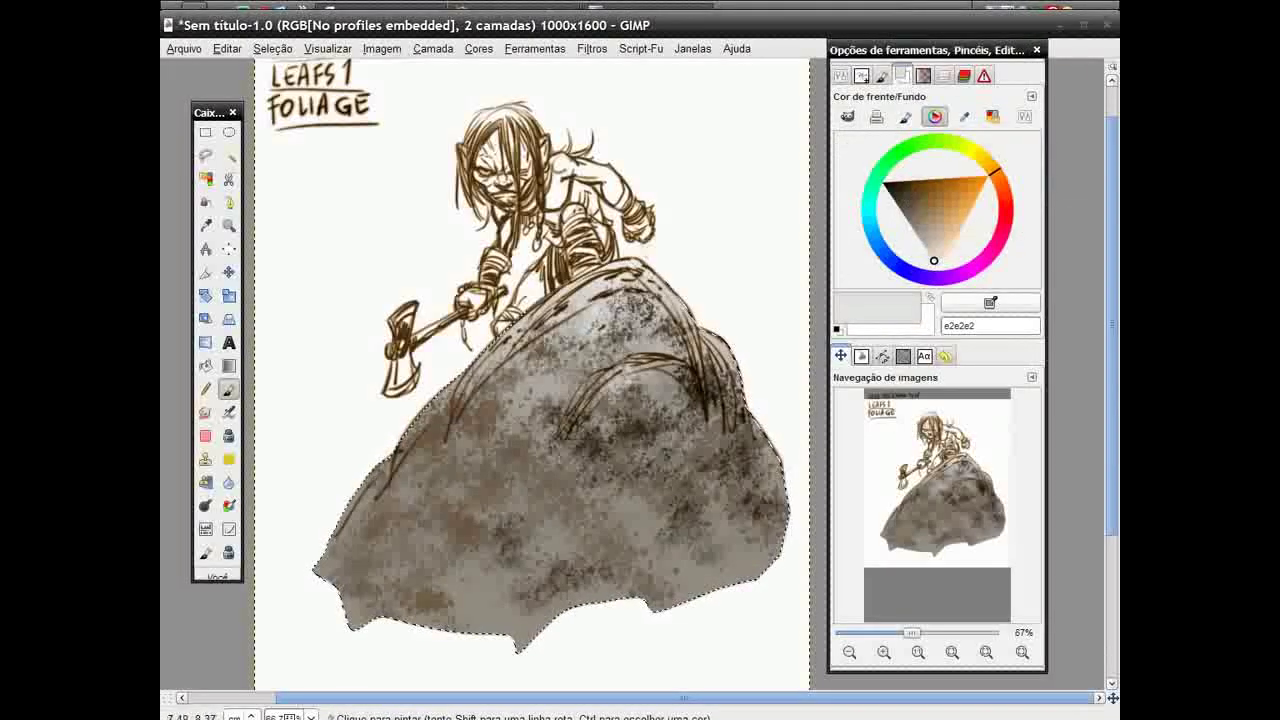
pyautogui.click(933, 232)
pyautogui.moveTo(550, 345); pyautogui.dragTo(640, 290)
pyautogui.moveTo(480, 420); pyautogui.dragTo(440, 460)
# Step: At 100% zoom, paint darker brown-grey strokes across the rock
pyautogui.click(918, 652)
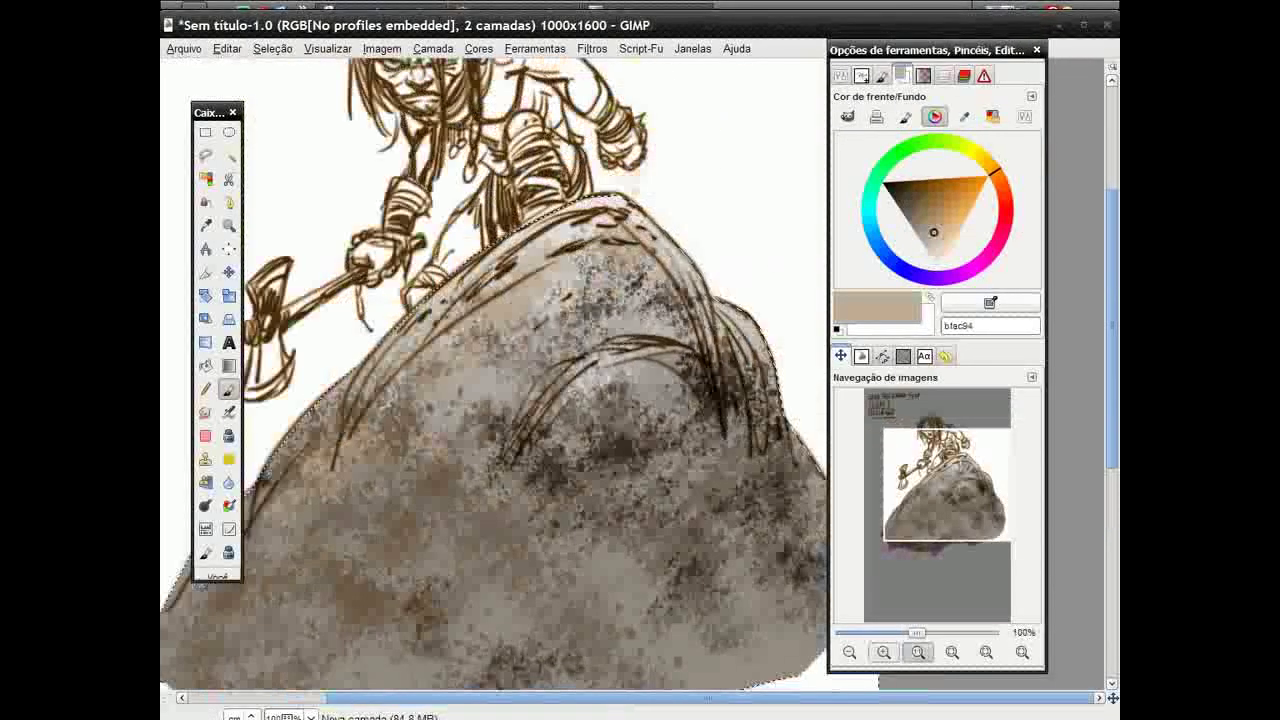
pyautogui.click(917, 211)
pyautogui.moveTo(500, 360); pyautogui.dragTo(325, 495)
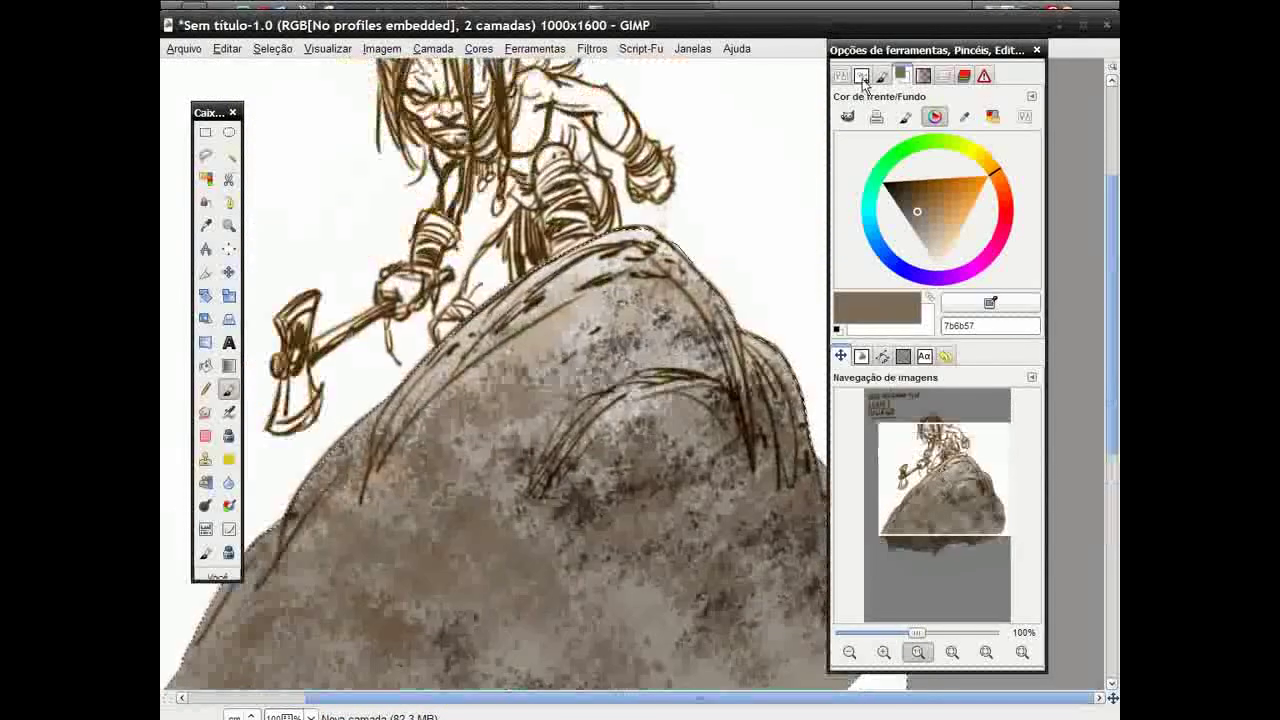
# Step: Switch to a block brush with darker brown-grey in Multiply mode and dab the rock
pyautogui.click(861, 76)
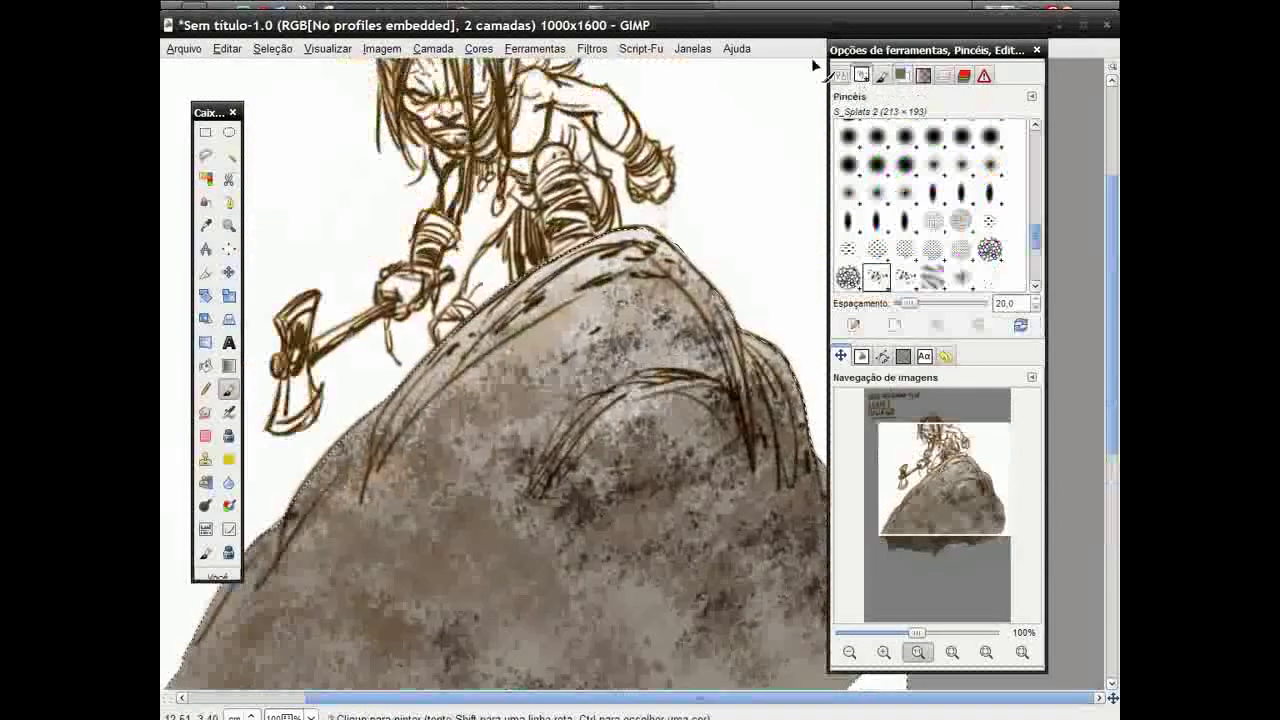
pyautogui.click(910, 325)
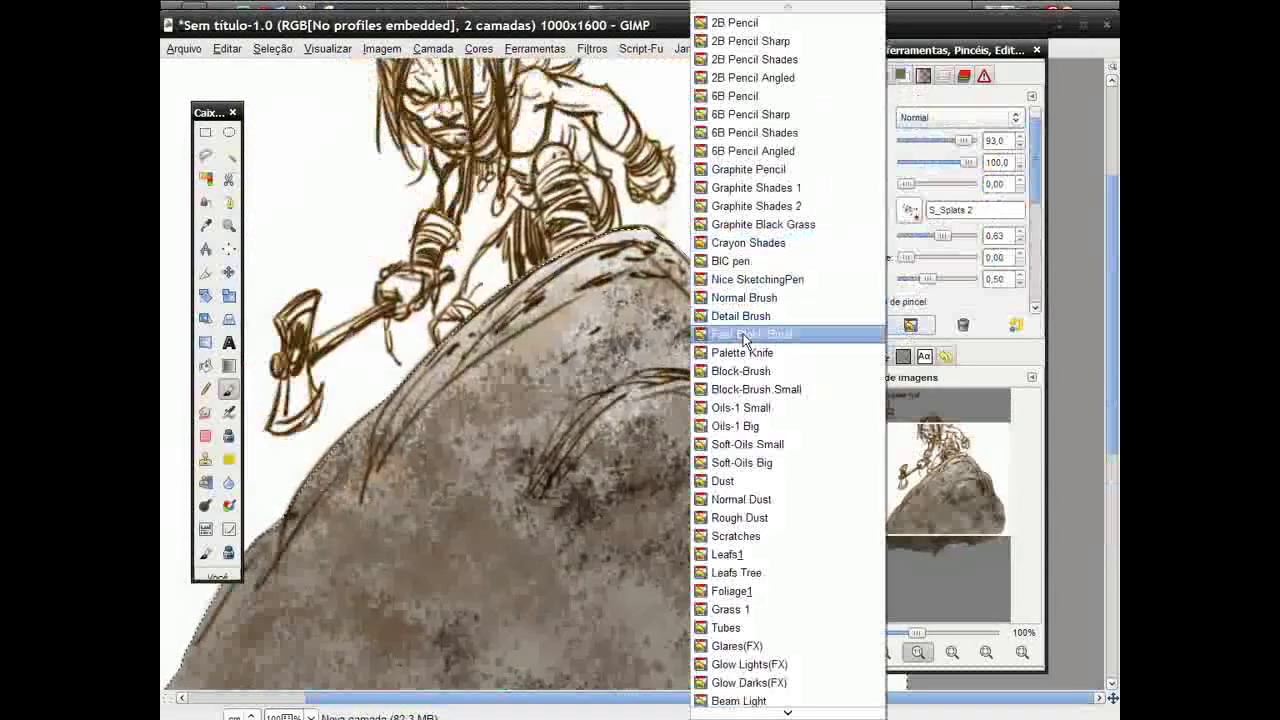
pyautogui.click(750, 334)
pyautogui.click(901, 76)
pyautogui.click(908, 205)
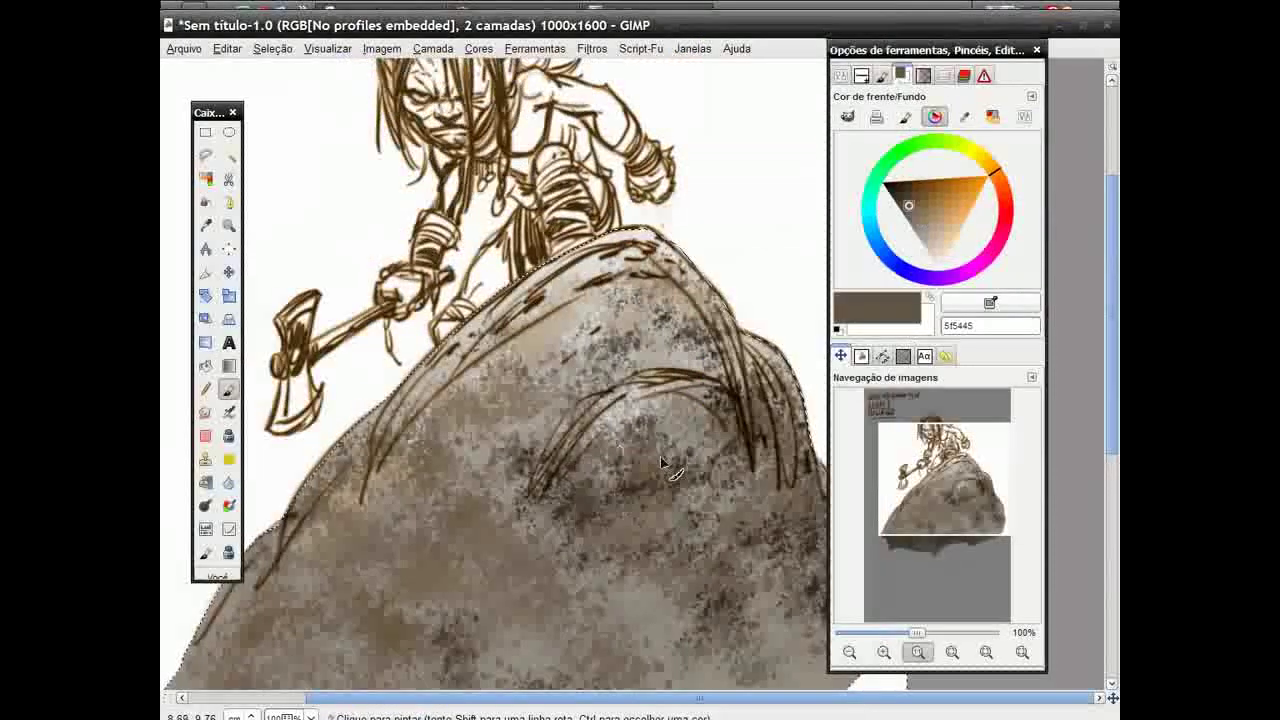
pyautogui.click(841, 76)
pyautogui.click(881, 76)
pyautogui.click(841, 76)
pyautogui.click(958, 117)
pyautogui.click(920, 209)
# Step: Deepen the upper, middle and middle-right rock with dark textured strokes
pyautogui.moveTo(660, 470)
pyautogui.mouseDown()
pyautogui.moveTo(731, 450)
pyautogui.moveTo(650, 290)
pyautogui.moveTo(790, 460)
pyautogui.mouseUp()
pyautogui.moveTo(600, 380)
pyautogui.mouseDown()
pyautogui.moveTo(540, 310)
pyautogui.moveTo(700, 350)
pyautogui.mouseUp()
pyautogui.moveTo(493, 437)
pyautogui.mouseDown()
pyautogui.moveTo(410, 443)
pyautogui.moveTo(380, 520)
pyautogui.mouseUp()
pyautogui.moveTo(430, 450)
pyautogui.mouseDown()
pyautogui.moveTo(560, 540)
pyautogui.moveTo(716, 452)
pyautogui.mouseUp()
pyautogui.scroll(-2, 716, 452)
pyautogui.hscroll(2, 716, 452)
pyautogui.moveTo(510, 420); pyautogui.dragTo(620, 510)
pyautogui.moveTo(640, 370)
pyautogui.mouseDown()
pyautogui.moveTo(750, 500)
pyautogui.moveTo(760, 580)
pyautogui.mouseUp()
# Step: With the Round 025 brush in Multiply, darken the rock's right side and lower left
pyautogui.click(846, 82)
pyautogui.click(716, 335)
pyautogui.click(907, 120)
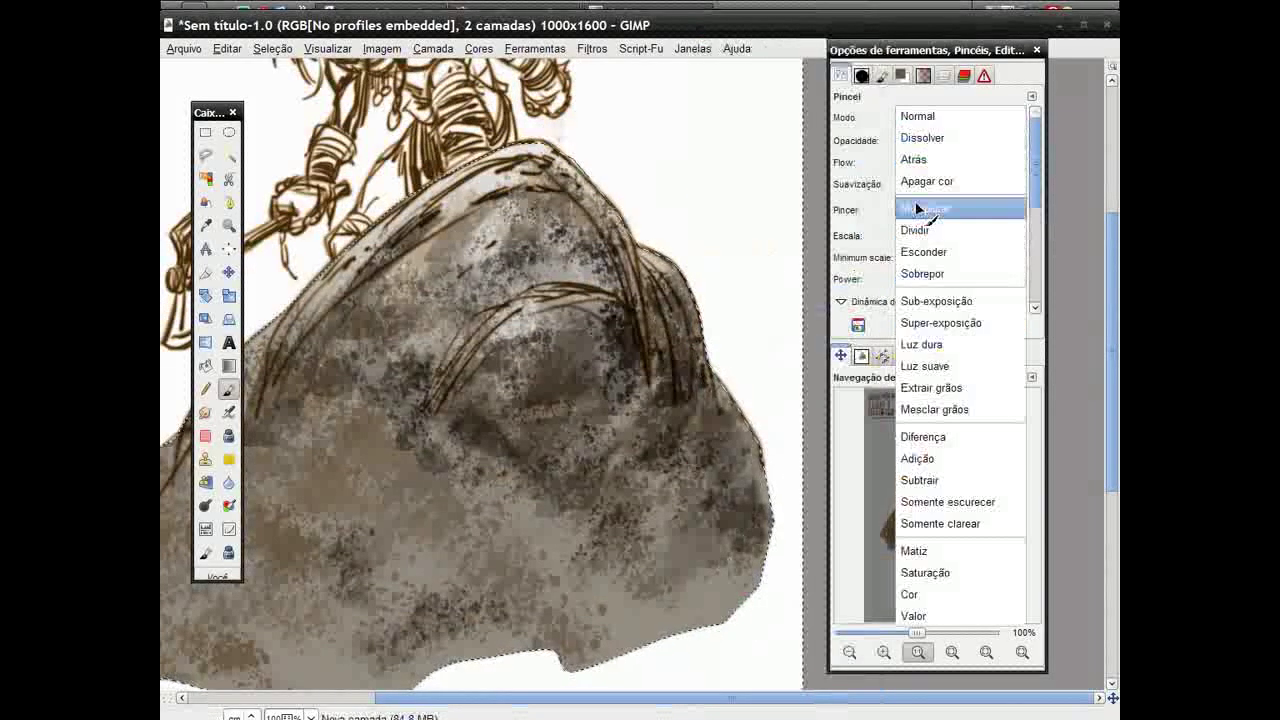
pyautogui.click(943, 206)
pyautogui.moveTo(650, 300)
pyautogui.mouseDown()
pyautogui.moveTo(663, 537)
pyautogui.moveTo(755, 540)
pyautogui.mouseUp()
pyautogui.hscroll(-3, 755, 540)
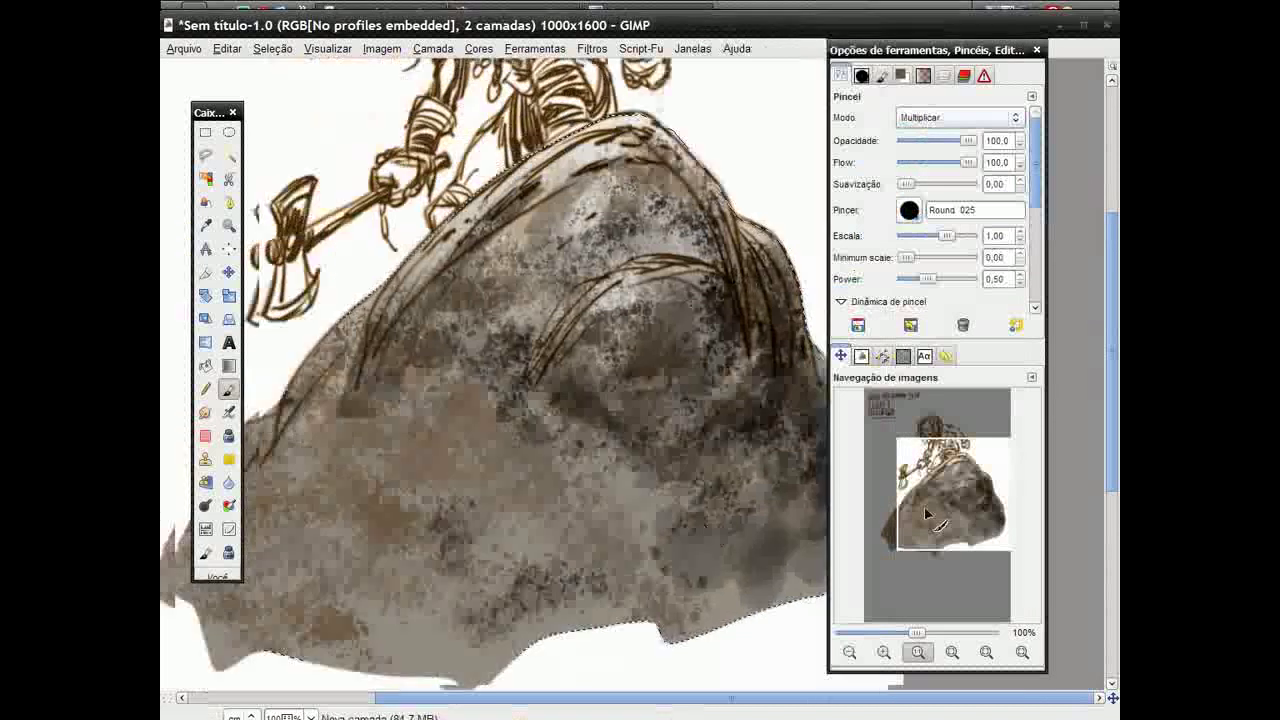
pyautogui.moveTo(380, 340); pyautogui.dragTo(280, 530)
pyautogui.moveTo(550, 385)
pyautogui.mouseDown()
pyautogui.moveTo(273, 587)
pyautogui.moveTo(606, 503)
pyautogui.moveTo(500, 614)
pyautogui.moveTo(740, 620)
pyautogui.moveTo(268, 643)
pyautogui.moveTo(420, 600)
pyautogui.moveTo(466, 640)
pyautogui.moveTo(414, 389)
pyautogui.moveTo(440, 260)
pyautogui.mouseUp()
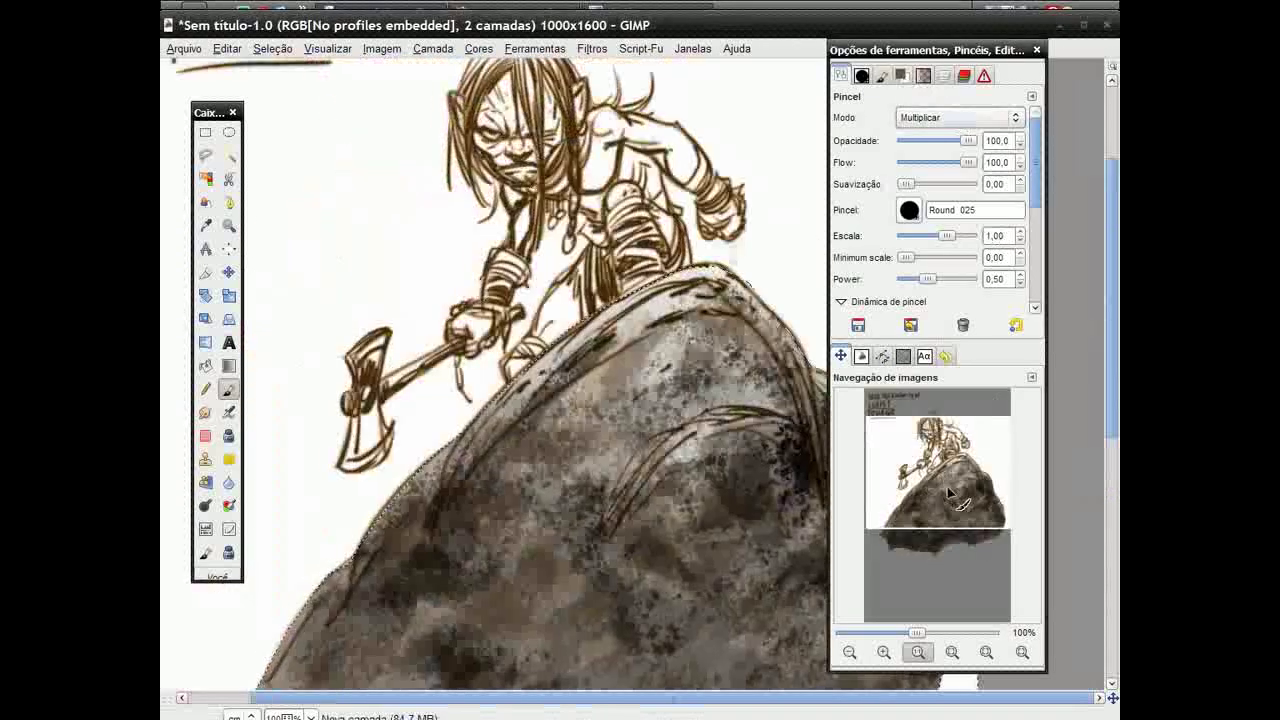
pyautogui.click(920, 117)
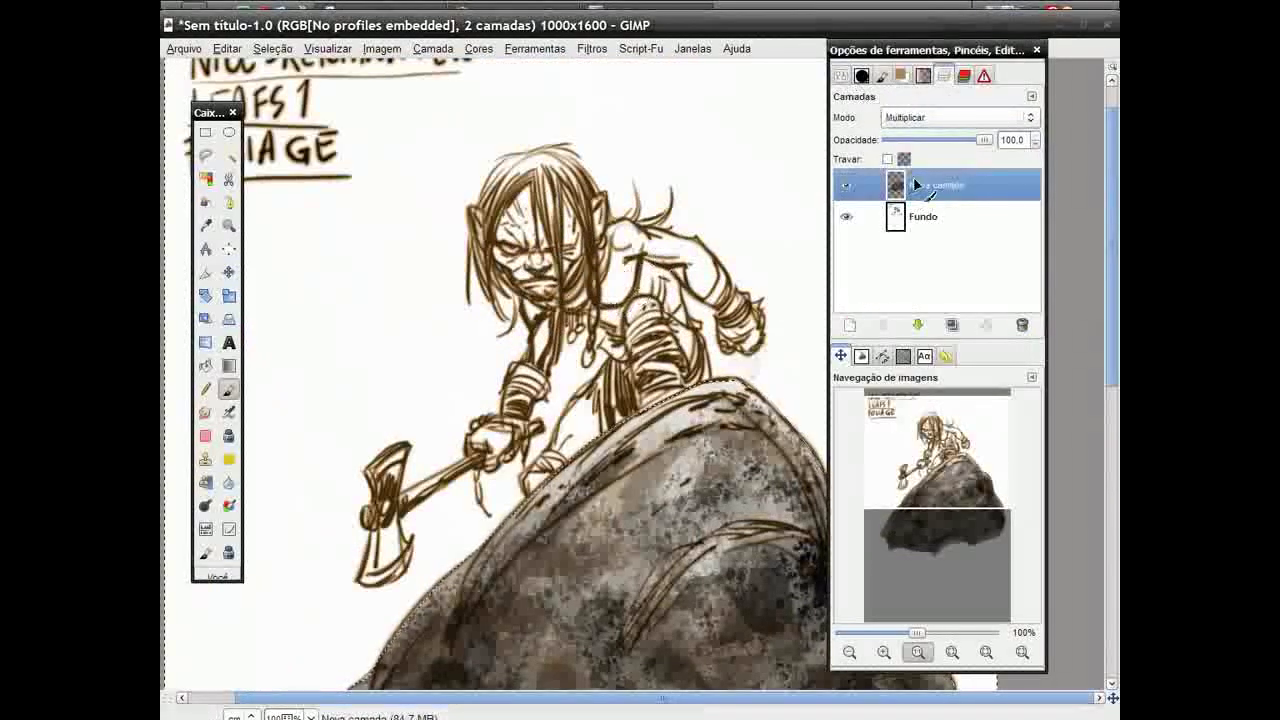
pyautogui.scroll(-3, 912, 261)
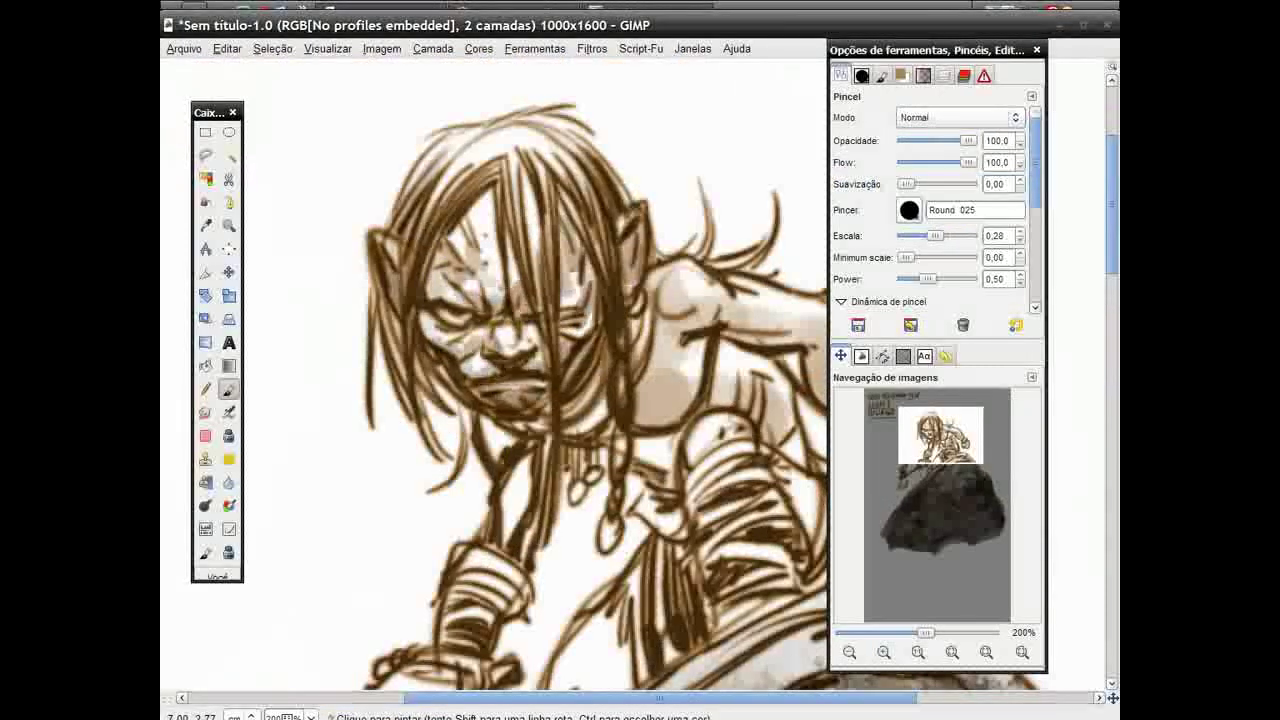
# Step: Paint brown shading over the warrior's arm, chest and leg
pyautogui.moveTo(790, 300); pyautogui.dragTo(740, 405)
pyautogui.moveTo(690, 350)
pyautogui.mouseDown()
pyautogui.moveTo(630, 440)
pyautogui.moveTo(720, 480)
pyautogui.mouseUp()
pyautogui.moveTo(505, 425); pyautogui.dragTo(510, 555)
pyautogui.hscroll(5, 510, 460)
pyautogui.scroll(-2, 510, 460)
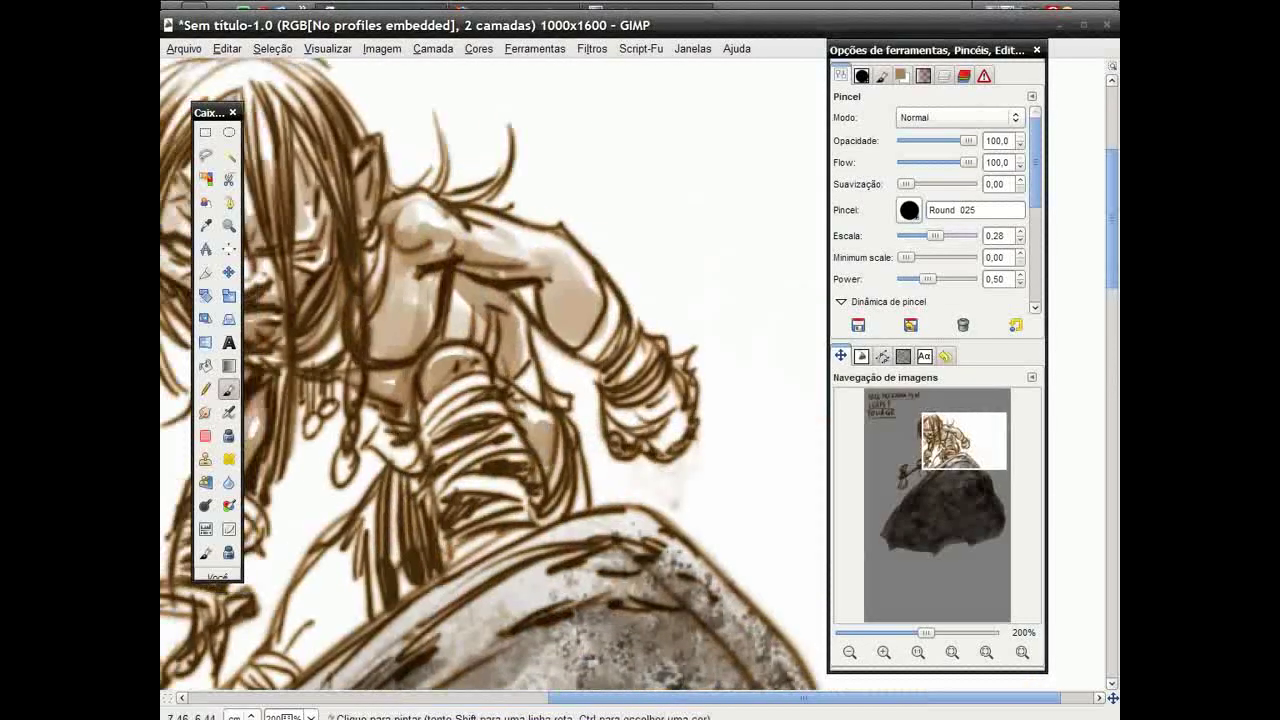
pyautogui.moveTo(330, 545); pyautogui.dragTo(300, 650)
pyautogui.moveTo(360, 580)
pyautogui.mouseDown()
pyautogui.moveTo(300, 665)
pyautogui.moveTo(285, 660)
pyautogui.mouseUp()
# Step: Shift the brown toward red and hatch it over the warrior's leg wrappings
pyautogui.moveTo(355, 525); pyautogui.dragTo(315, 670)
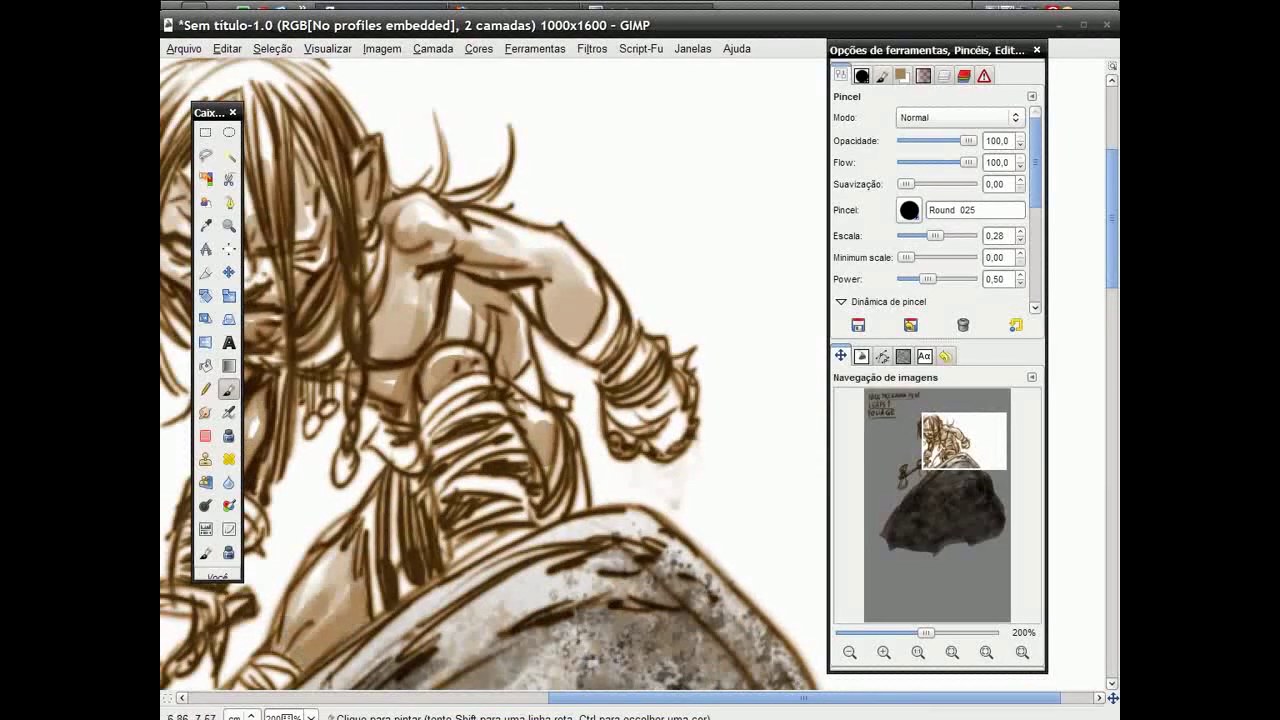
pyautogui.click(901, 75)
pyautogui.moveTo(995, 173); pyautogui.dragTo(1000, 181)
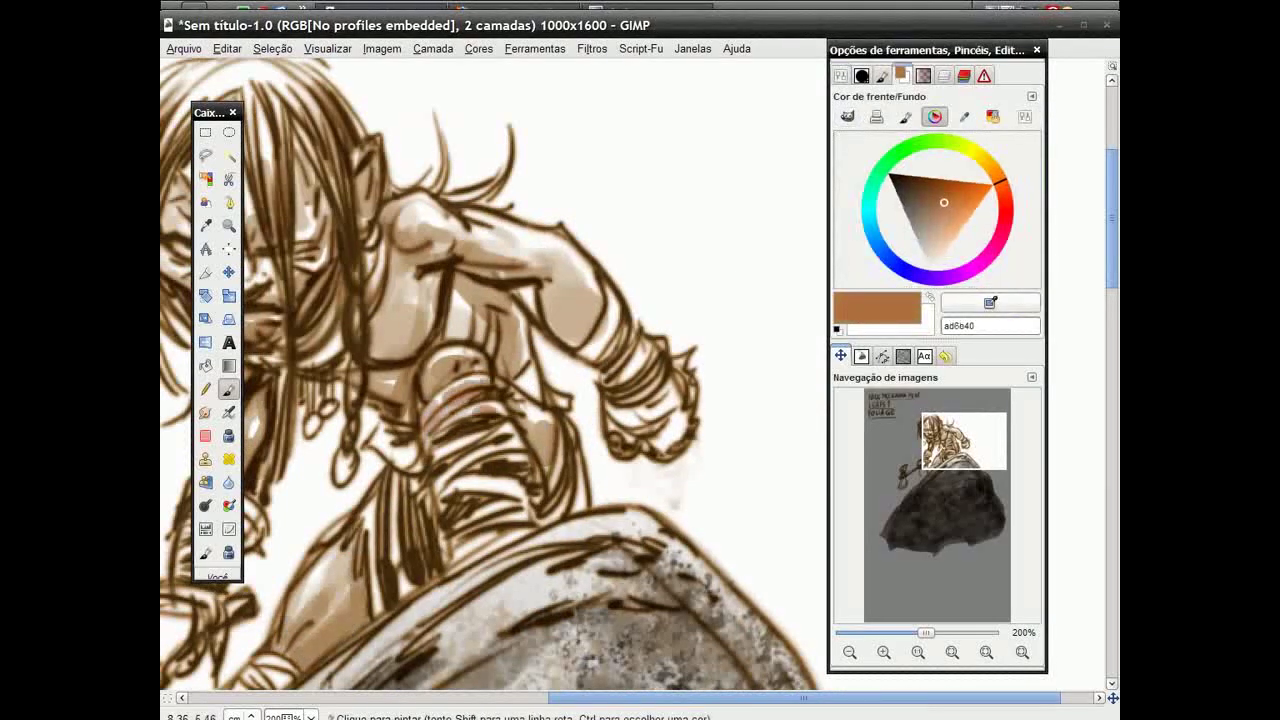
pyautogui.moveTo(420, 440); pyautogui.dragTo(500, 505)
pyautogui.moveTo(525, 440); pyautogui.dragTo(440, 515)
pyautogui.moveTo(515, 500); pyautogui.dragTo(445, 570)
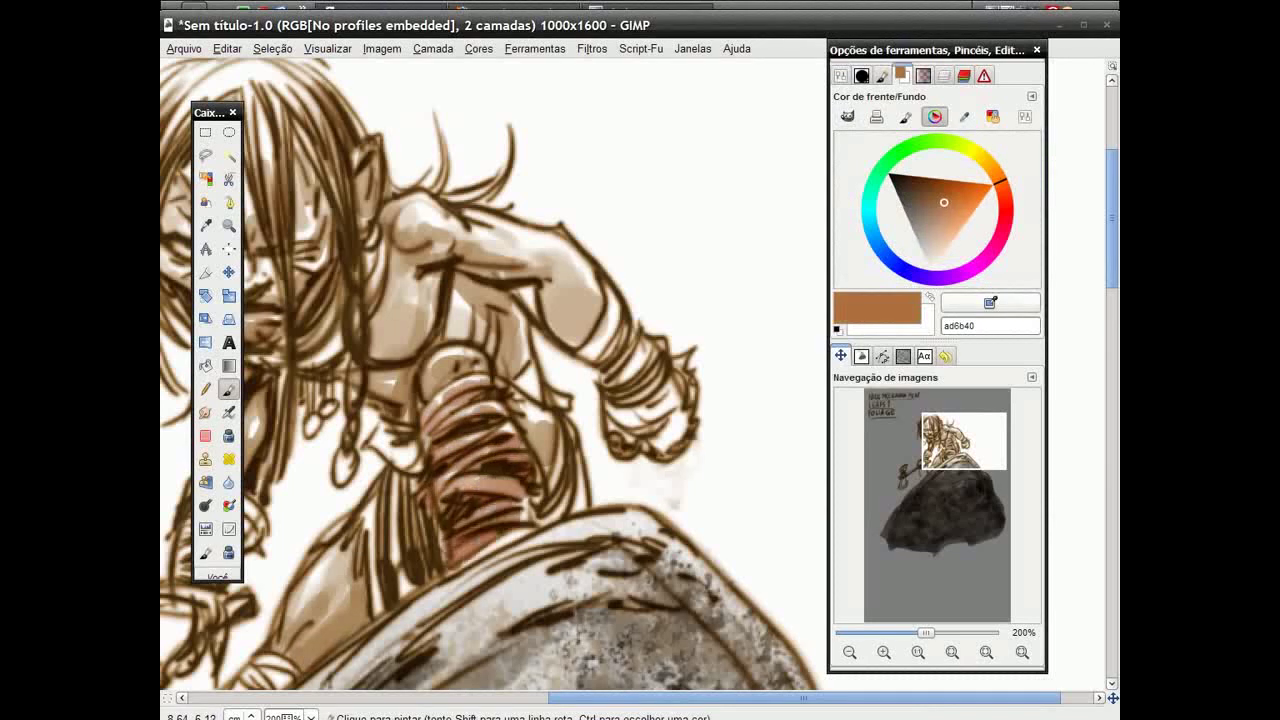
pyautogui.moveTo(545, 480); pyautogui.dragTo(440, 550)
pyautogui.moveTo(372, 415); pyautogui.dragTo(418, 530)
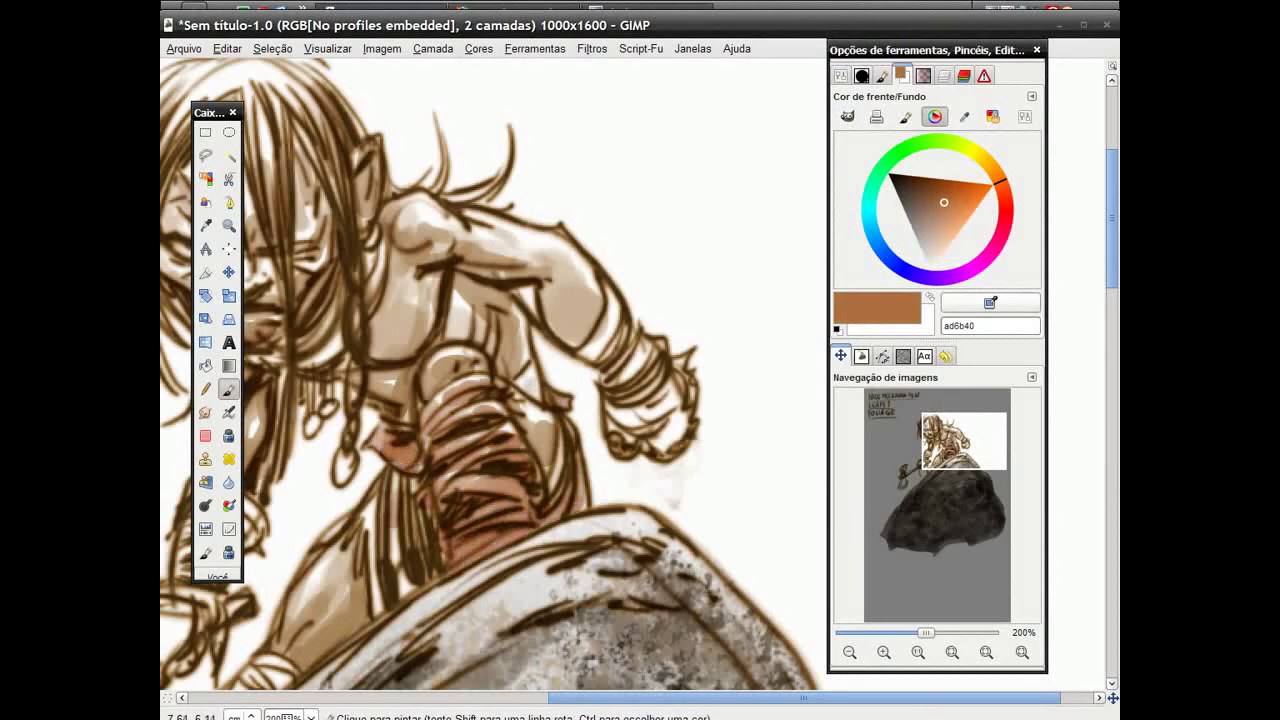
pyautogui.moveTo(428, 478); pyautogui.dragTo(390, 585)
pyautogui.moveTo(386, 486); pyautogui.dragTo(355, 562)
# Step: Try darker brown and orange-tan, then add a small grey-brown stroke on the figure
pyautogui.scroll(-5, 494, 380)
pyautogui.hscroll(-4, 494, 380)
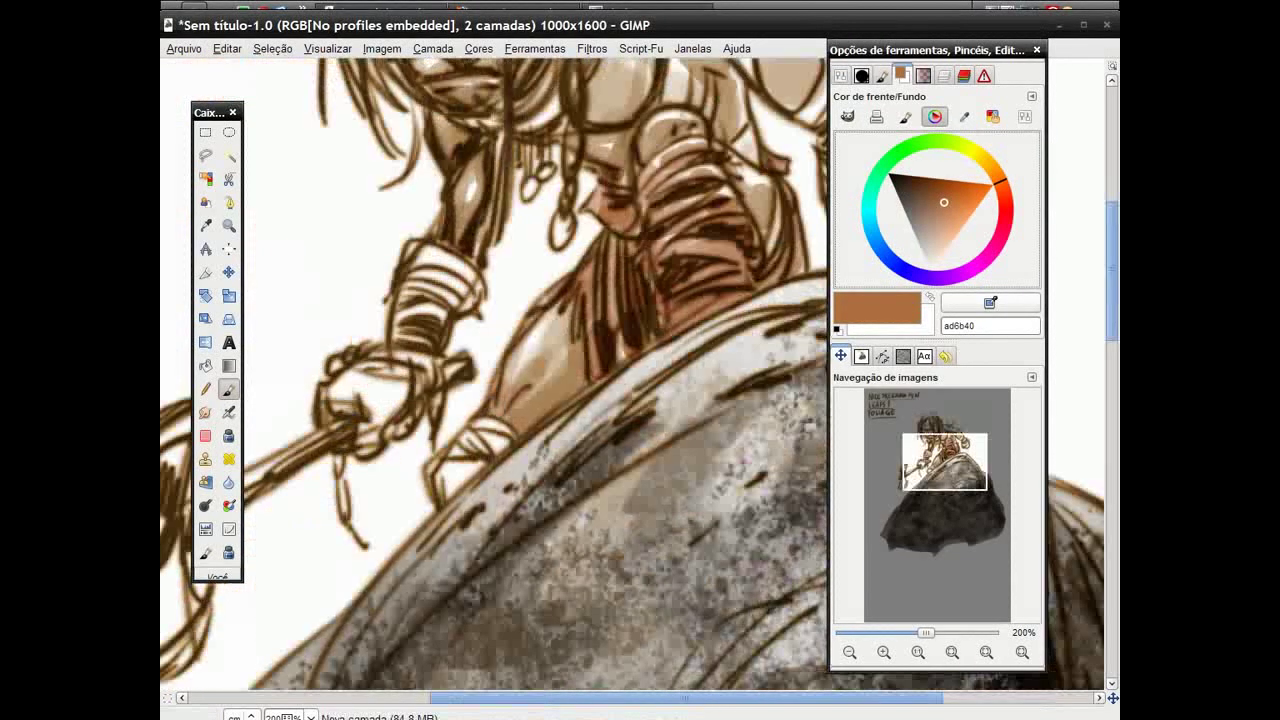
pyautogui.click(937, 192)
pyautogui.click(954, 198)
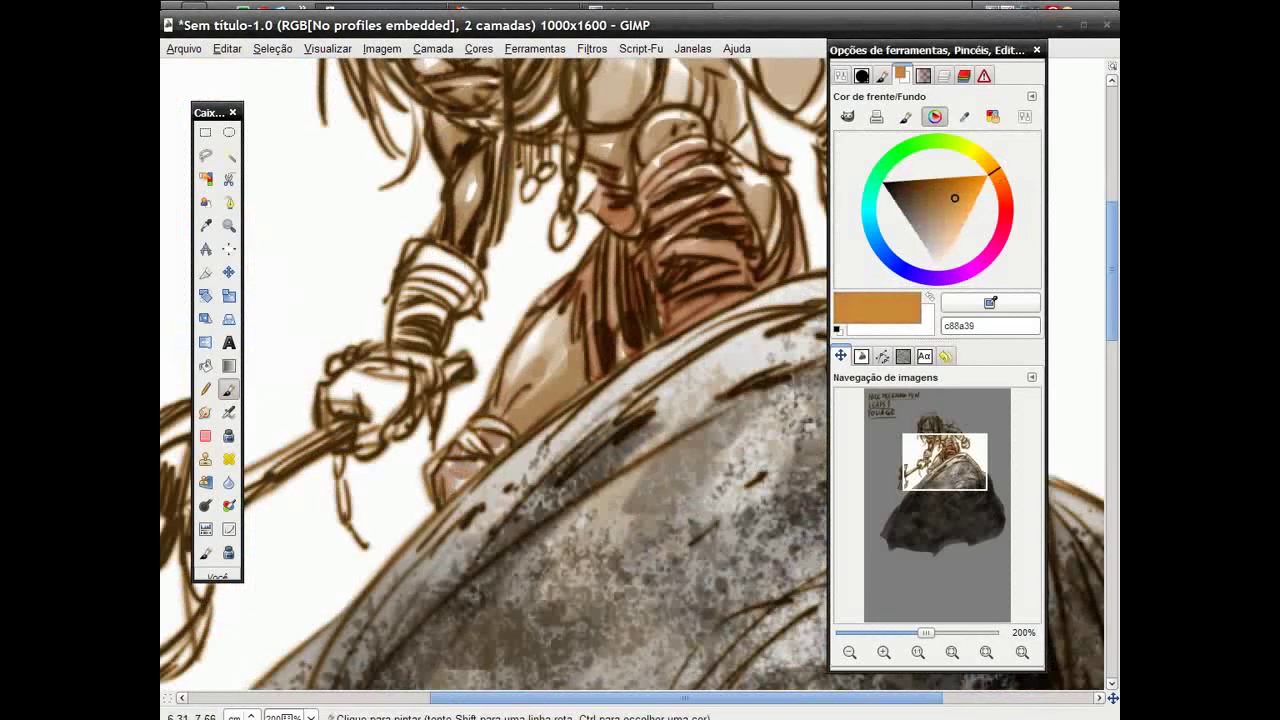
pyautogui.click(911, 208)
pyautogui.moveTo(436, 492); pyautogui.dragTo(480, 462)
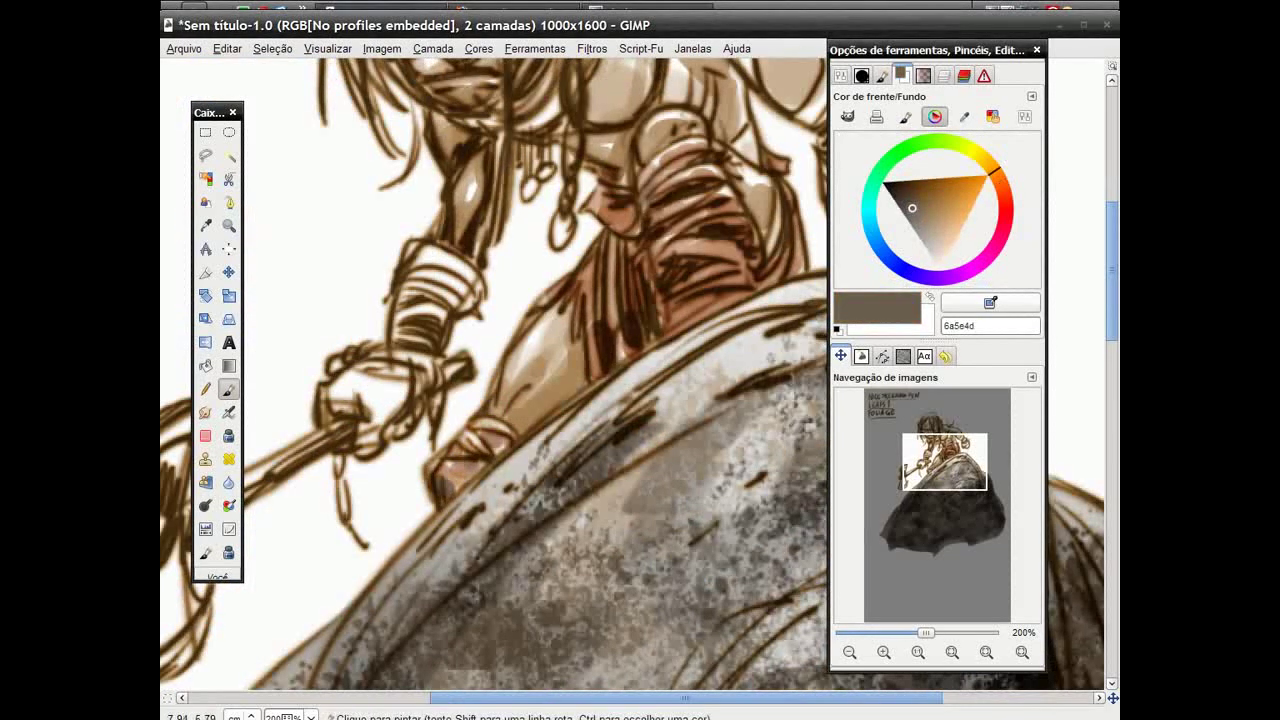
# Step: Paint the gripping hand warm light tan and fill the axe blade light grey
pyautogui.click(939, 203)
pyautogui.click(947, 204)
pyautogui.moveTo(340, 385)
pyautogui.mouseDown()
pyautogui.moveTo(365, 440)
pyautogui.moveTo(395, 405)
pyautogui.mouseUp()
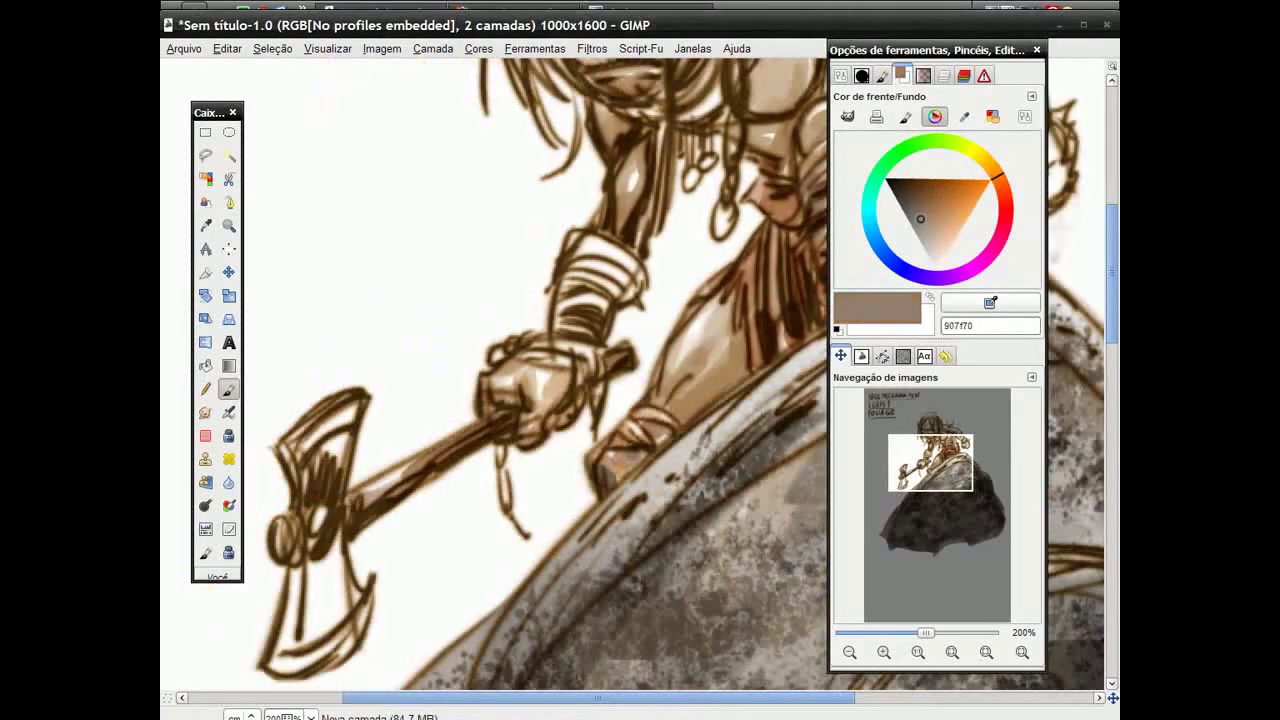
pyautogui.moveTo(345, 420)
pyautogui.mouseDown()
pyautogui.moveTo(300, 485)
pyautogui.moveTo(295, 665)
pyautogui.mouseUp()
# Step: Disable Pressure→Size, shade the axe blade darker grey and paint the handle brown
pyautogui.moveTo(340, 550); pyautogui.dragTo(360, 640)
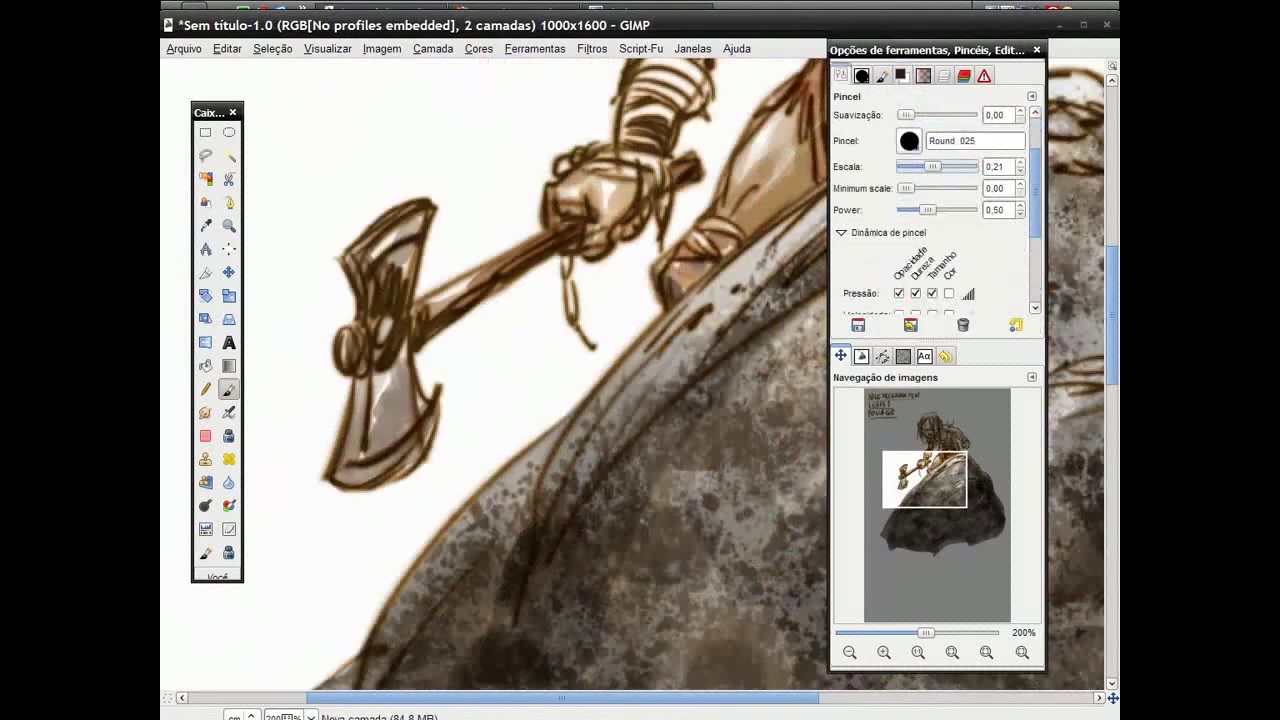
pyautogui.click(932, 293)
pyautogui.moveTo(385, 380); pyautogui.dragTo(365, 430)
pyautogui.moveTo(390, 315); pyautogui.dragTo(400, 215)
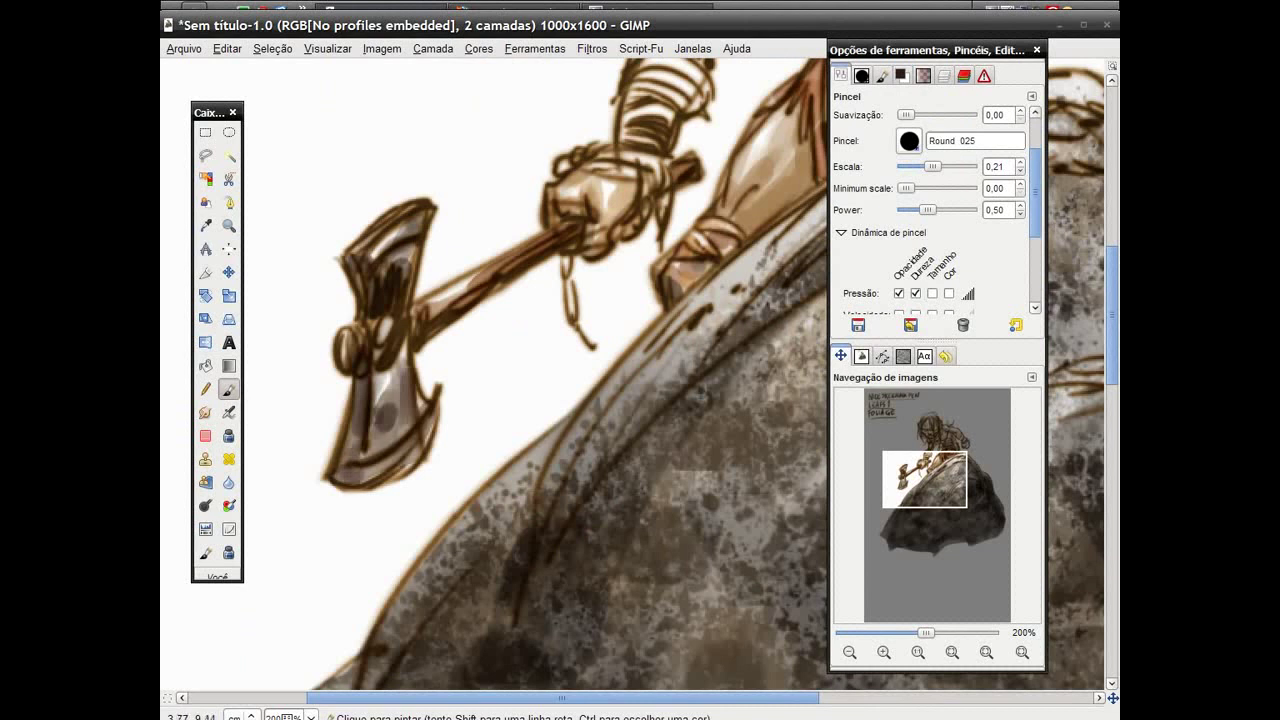
pyautogui.click(901, 75)
pyautogui.moveTo(420, 322); pyautogui.dragTo(510, 262)
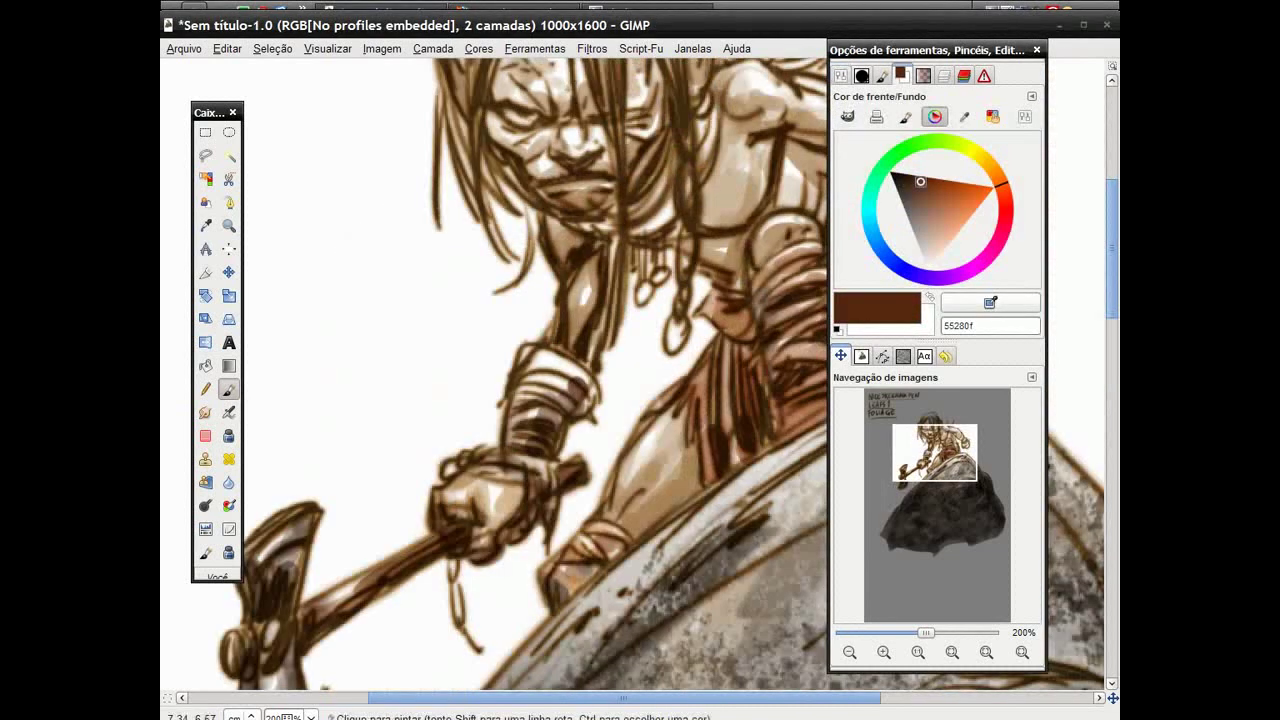
# Step: Shade the forearm, hair beside the face, loincloth and thigh in dark brown
pyautogui.moveTo(578, 272); pyautogui.dragTo(572, 345)
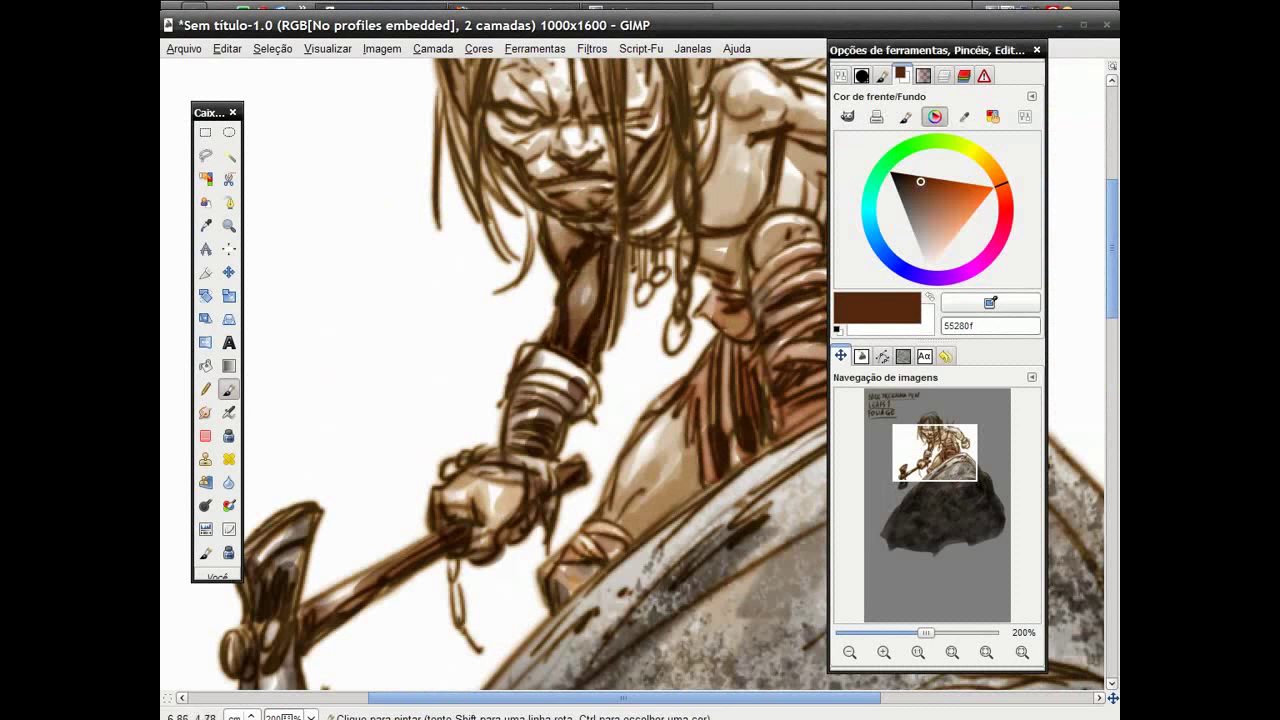
pyautogui.moveTo(665, 148); pyautogui.dragTo(636, 232)
pyautogui.moveTo(740, 228); pyautogui.dragTo(700, 480)
pyautogui.moveTo(680, 410); pyautogui.dragTo(615, 535)
pyautogui.moveTo(935, 452); pyautogui.dragTo(955, 444)
pyautogui.moveTo(655, 405); pyautogui.dragTo(680, 480)
# Step: Add dark brown shading to the chest, arm, hair, face and fist
pyautogui.moveTo(625, 350)
pyautogui.mouseDown()
pyautogui.moveTo(598, 250)
pyautogui.moveTo(680, 305)
pyautogui.mouseUp()
pyautogui.moveTo(555, 215); pyautogui.dragTo(505, 260)
pyautogui.moveTo(420, 100); pyautogui.dragTo(440, 250)
pyautogui.moveTo(955, 444); pyautogui.dragTo(944, 434)
pyautogui.moveTo(395, 360); pyautogui.dragTo(430, 420)
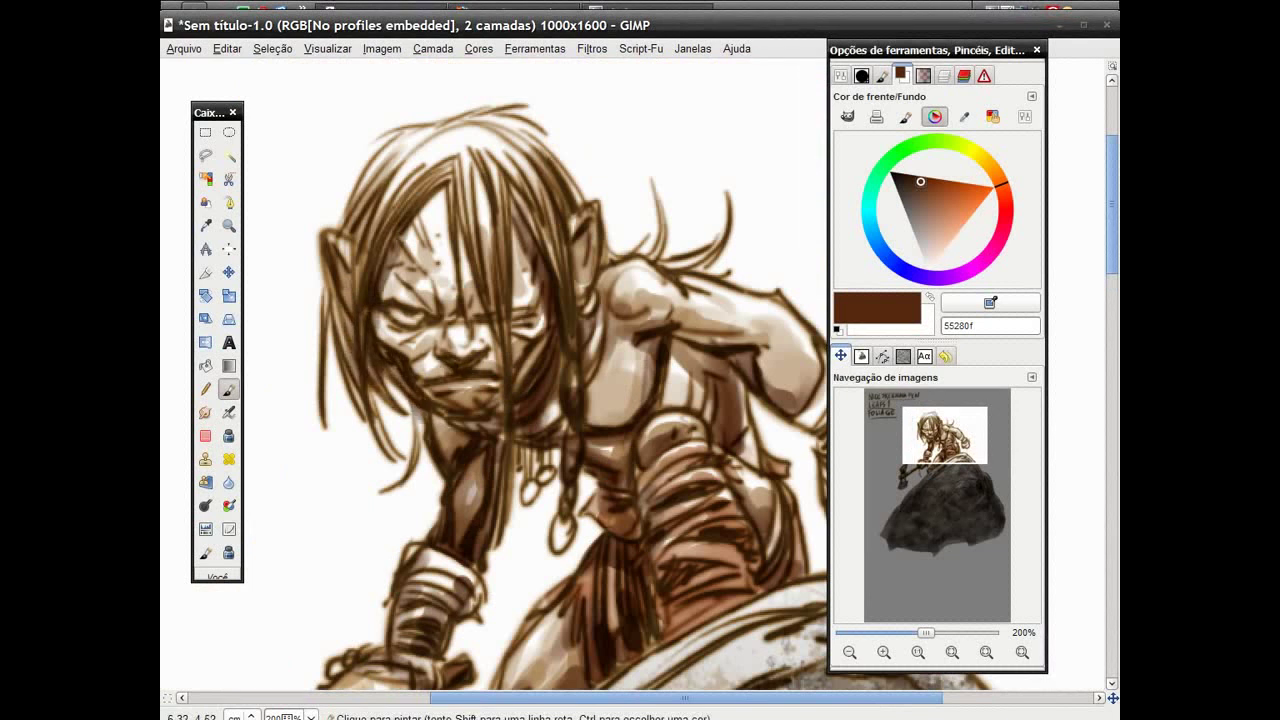
pyautogui.moveTo(945, 434); pyautogui.dragTo(956, 451)
pyautogui.moveTo(690, 275); pyautogui.dragTo(760, 330)
pyautogui.moveTo(1000, 185)
pyautogui.mouseDown()
pyautogui.moveTo(982, 157)
pyautogui.moveTo(991, 170)
pyautogui.mouseUp()
pyautogui.click(942, 193)
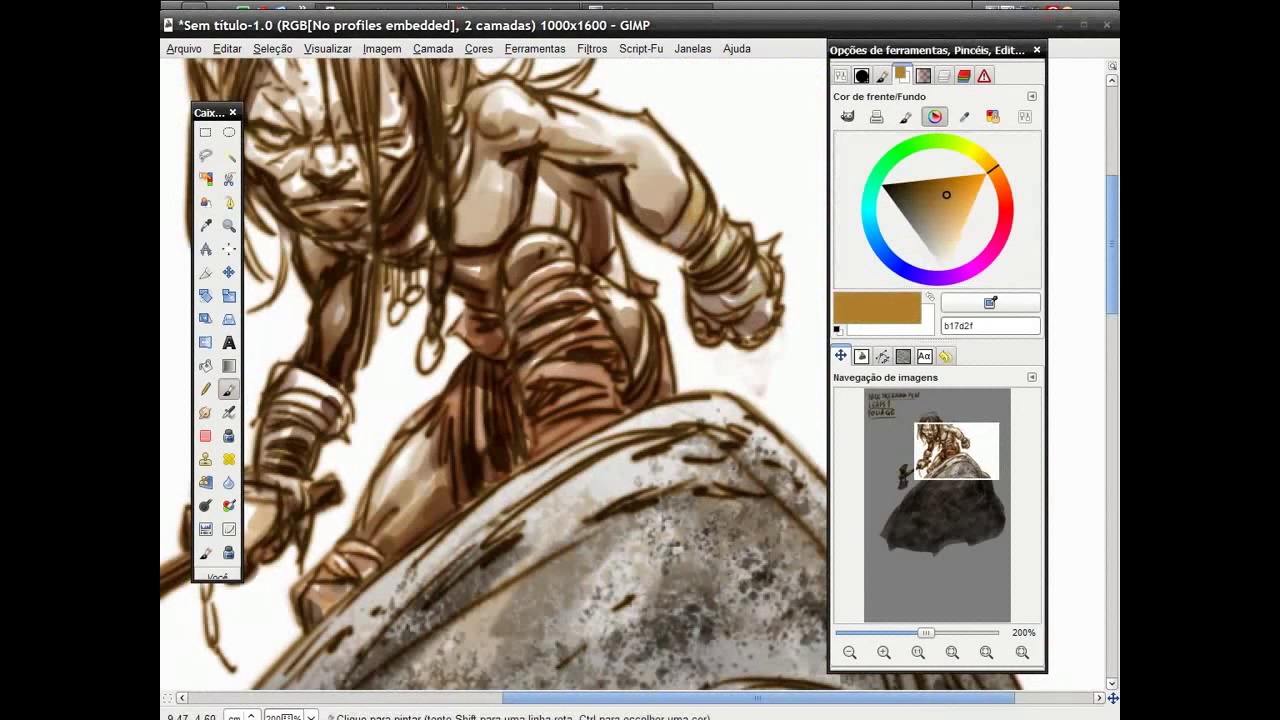
# Step: Make a freehand selection beside the fist on Fundo, then reactivate Nova camada
pyautogui.click(918, 652)
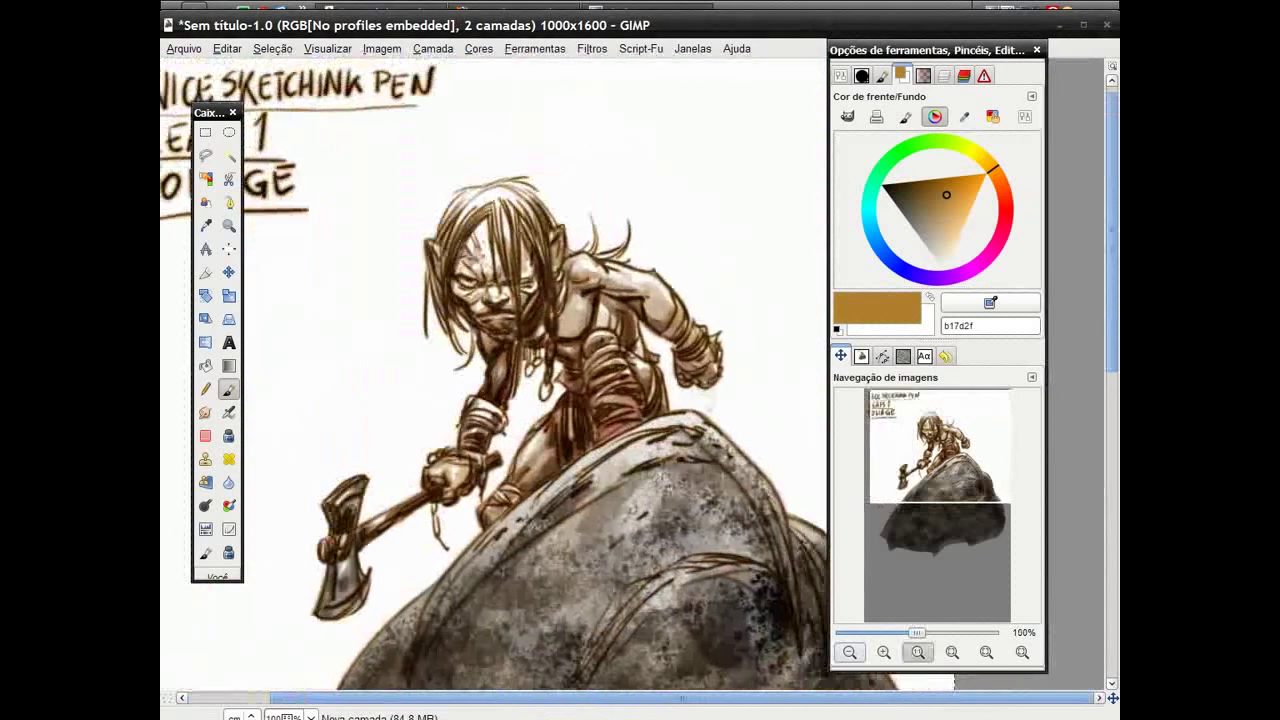
pyautogui.press('2')
pyautogui.hotkey('ctrl', 'l')
pyautogui.click(923, 216)
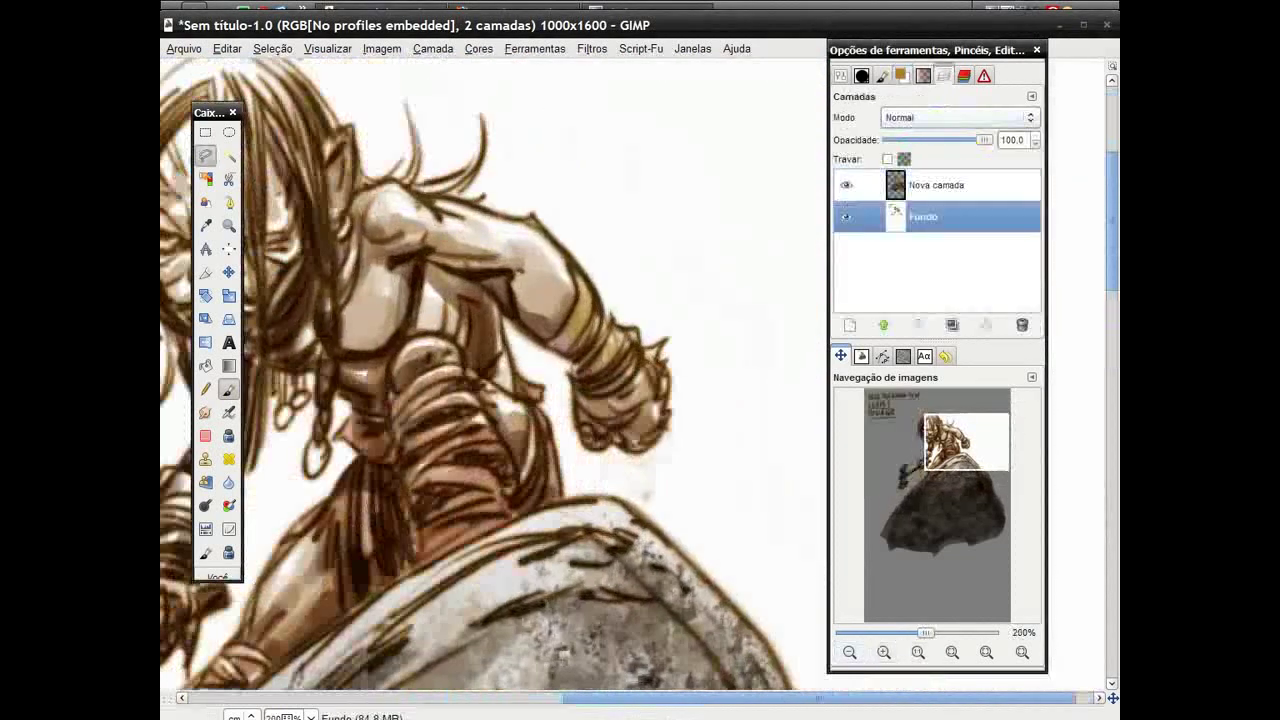
pyautogui.press('f')
pyautogui.moveTo(642, 440); pyautogui.dragTo(608, 462)
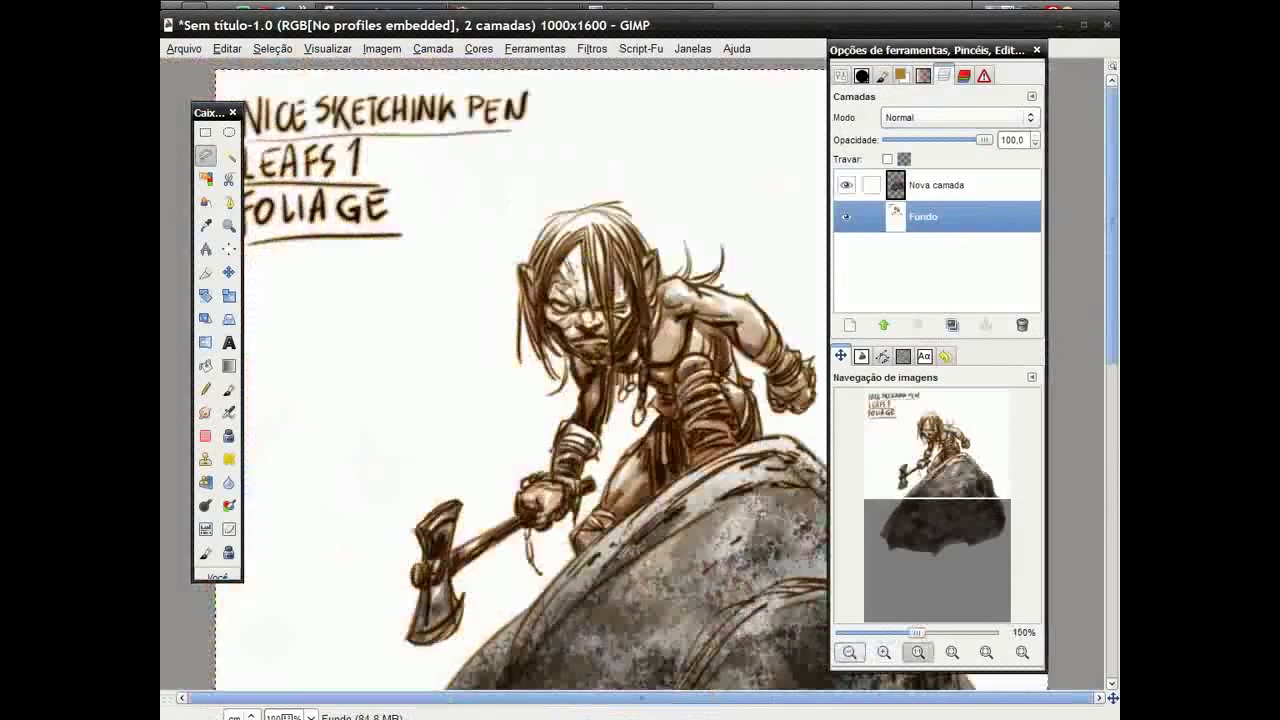
pyautogui.click(935, 185)
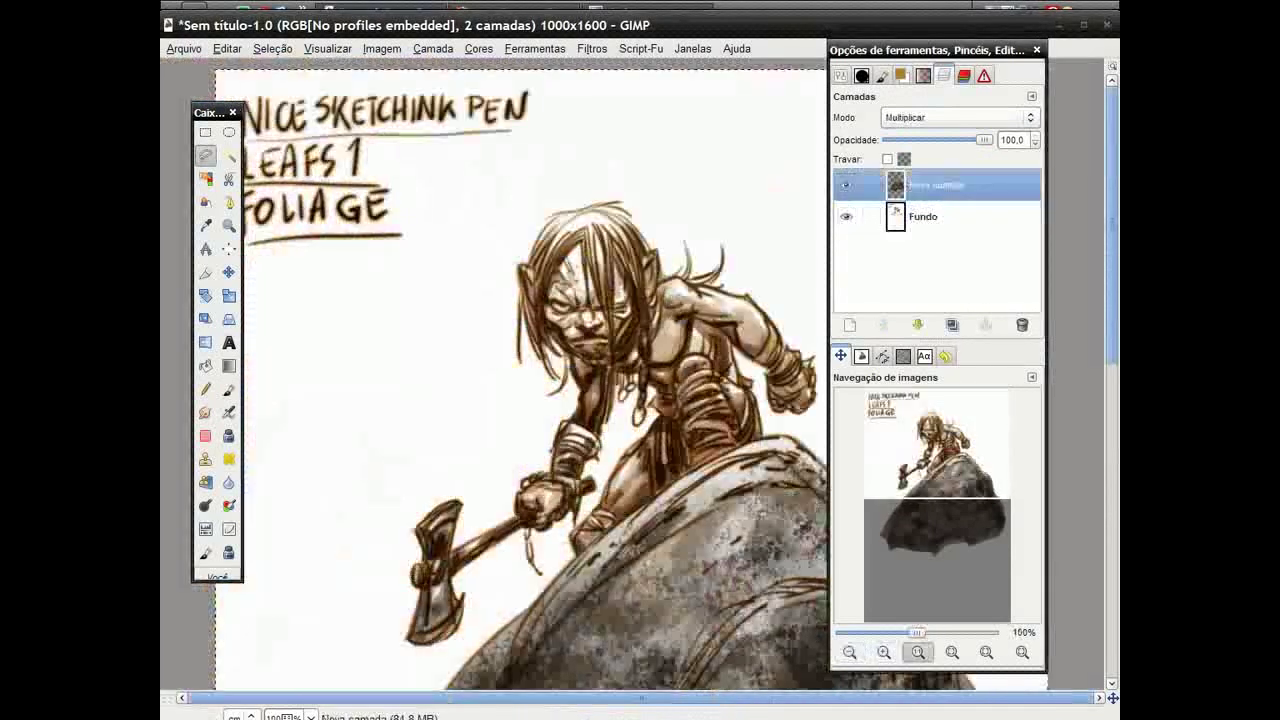
# Step: Pick rust brown and paint darker strands across the top of the hair
pyautogui.press('1')
pyautogui.click(900, 75)
pyautogui.click(947, 193)
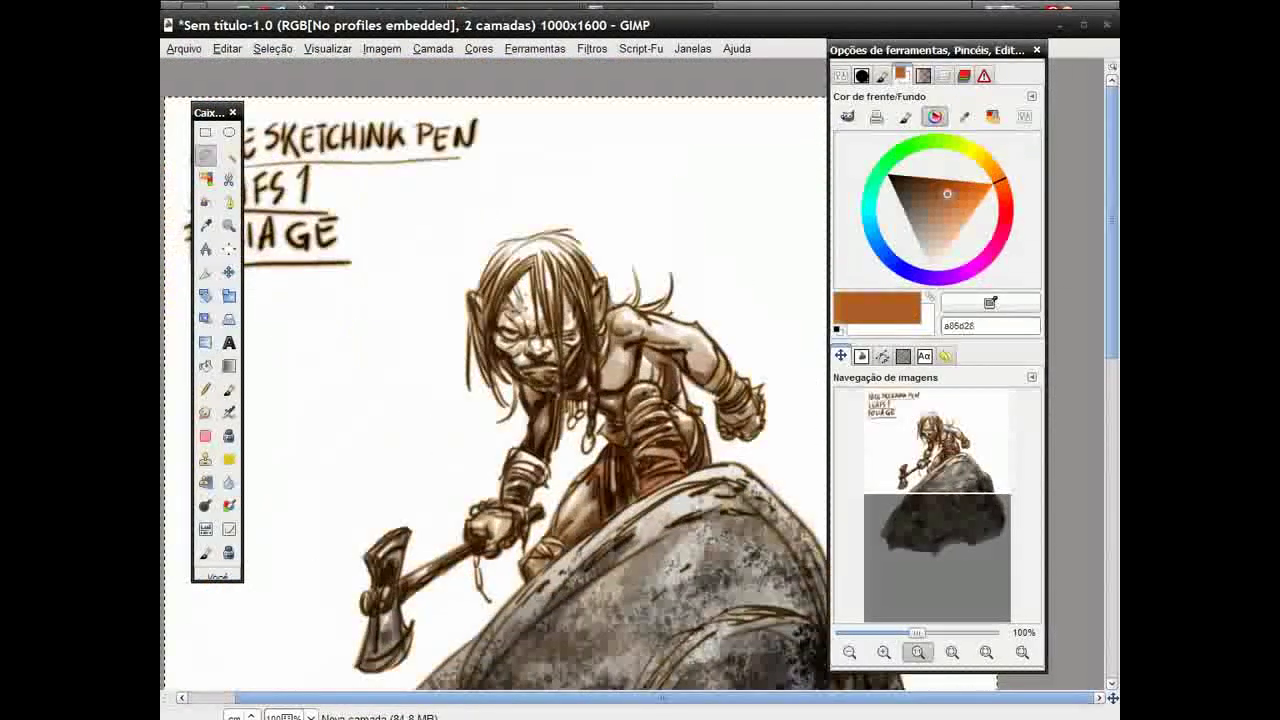
pyautogui.press('2')
pyautogui.hotkey('ctrl', 'l')
pyautogui.press('p')
pyautogui.moveTo(577, 165)
pyautogui.mouseDown()
pyautogui.moveTo(560, 250)
pyautogui.moveTo(620, 280)
pyautogui.mouseUp()
pyautogui.moveTo(660, 170); pyautogui.dragTo(700, 290)
pyautogui.moveTo(720, 145)
pyautogui.mouseDown()
pyautogui.moveTo(750, 255)
pyautogui.moveTo(648, 175)
pyautogui.moveTo(570, 222)
pyautogui.mouseUp()
pyautogui.moveTo(588, 178); pyautogui.dragTo(535, 400)
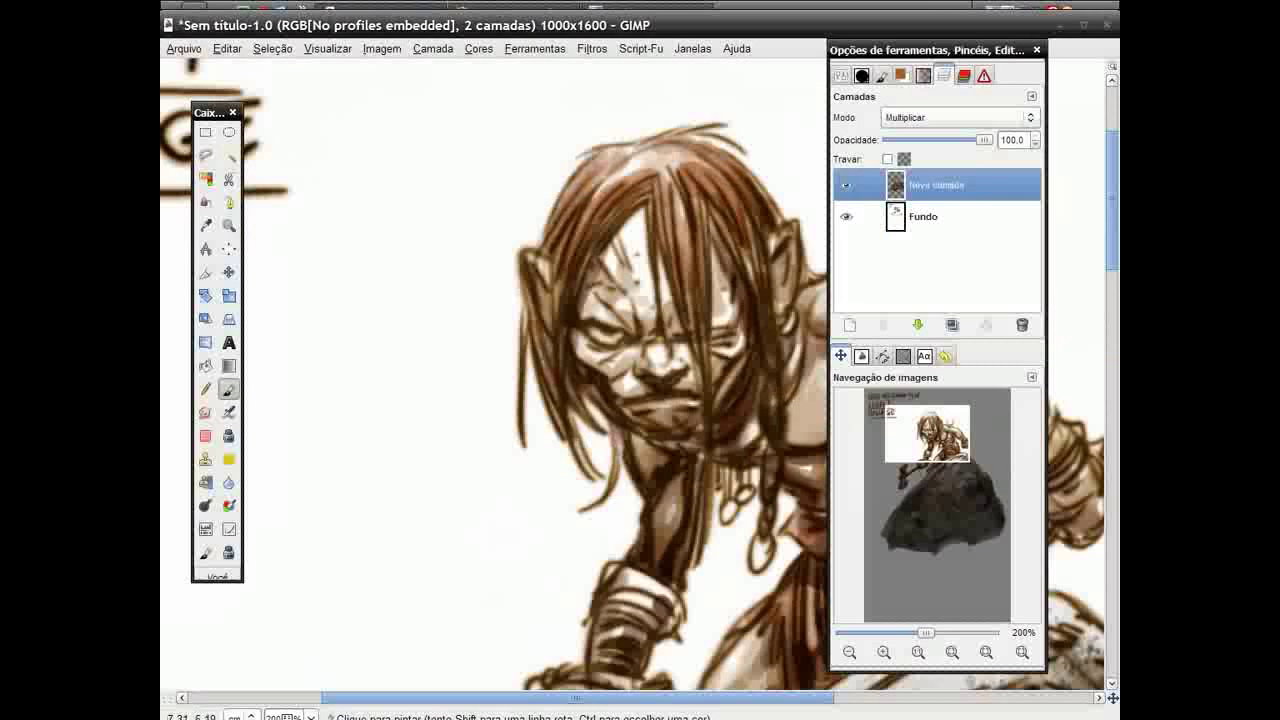
# Step: Paint dark brown strands beside and over the face and hair, then pick darker and reddish browns
pyautogui.click(840, 75)
pyautogui.scroll(-3, 935, 210)
pyautogui.moveTo(568, 320); pyautogui.dragTo(538, 226)
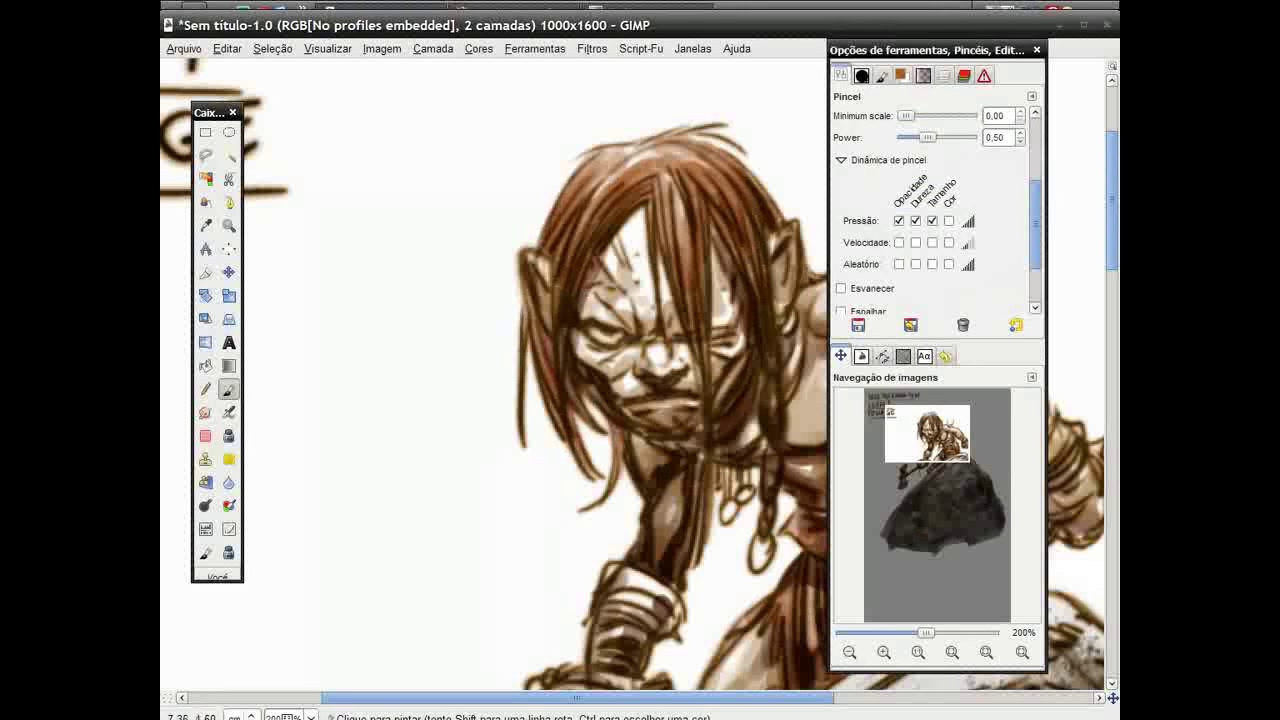
pyautogui.click(901, 75)
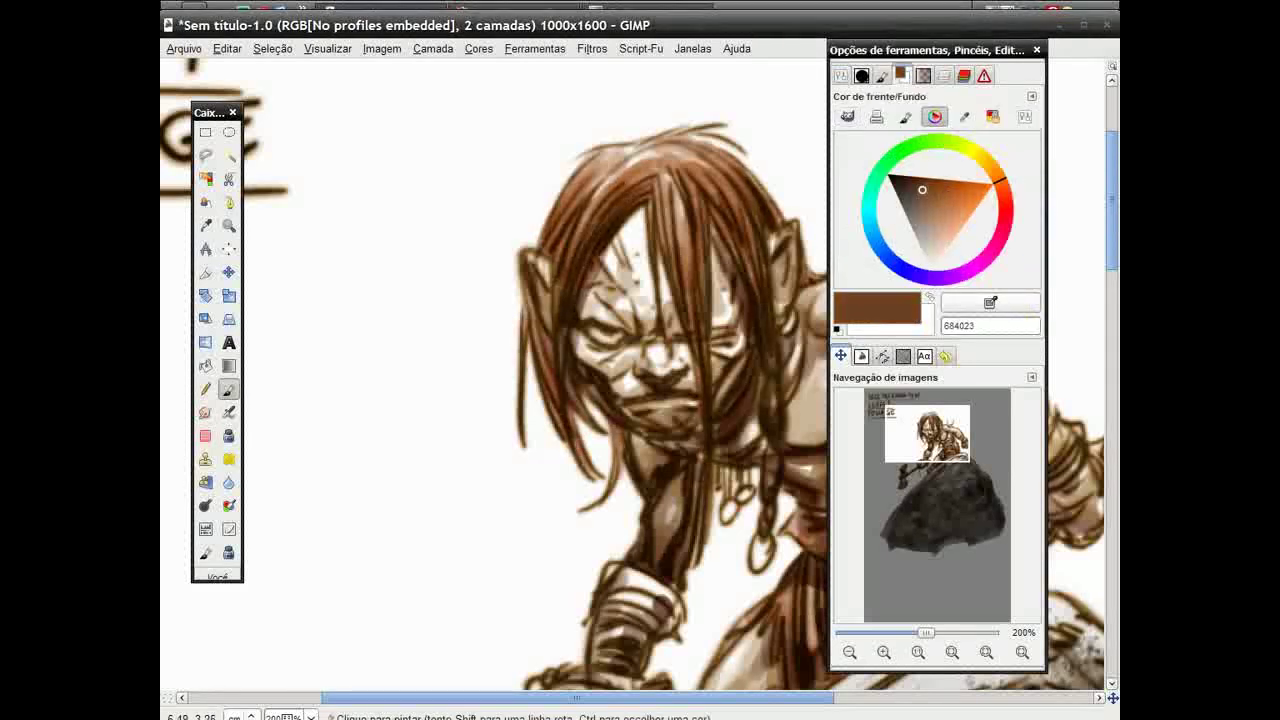
pyautogui.moveTo(690, 392); pyautogui.dragTo(666, 248)
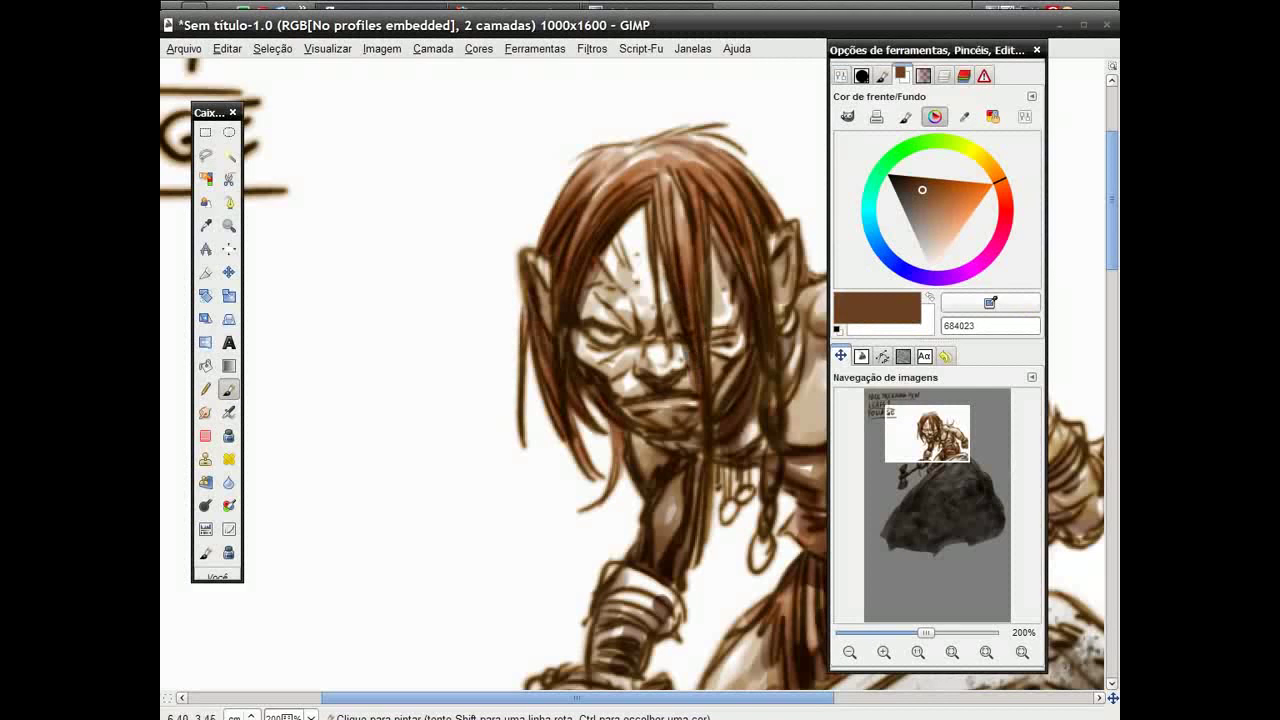
pyautogui.moveTo(730, 350); pyautogui.dragTo(700, 204)
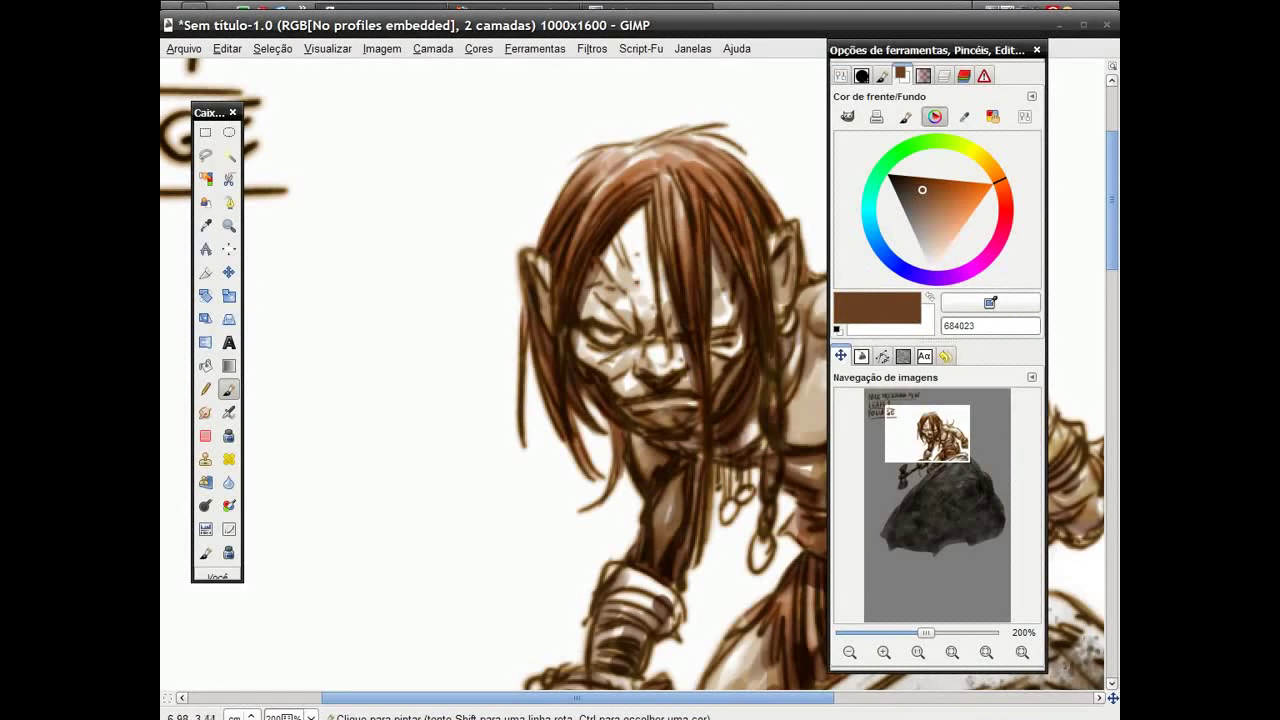
pyautogui.moveTo(790, 332); pyautogui.dragTo(696, 318)
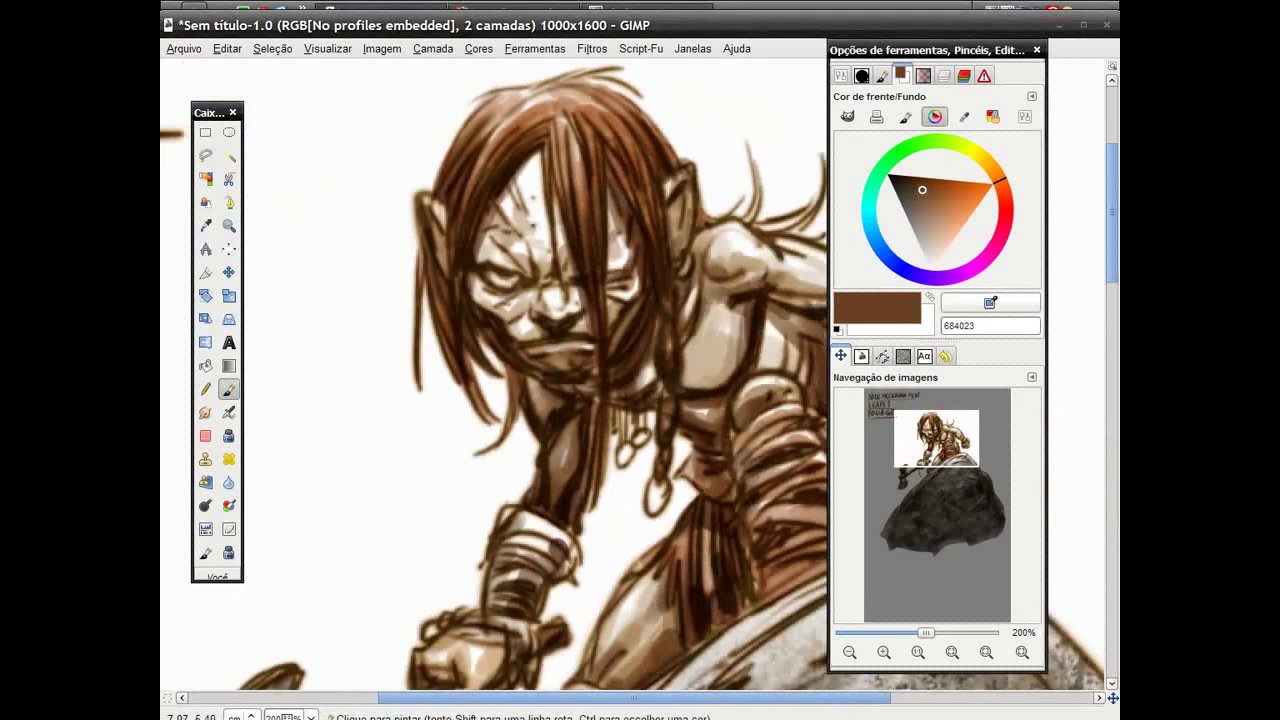
pyautogui.moveTo(625, 460); pyautogui.dragTo(435, 380)
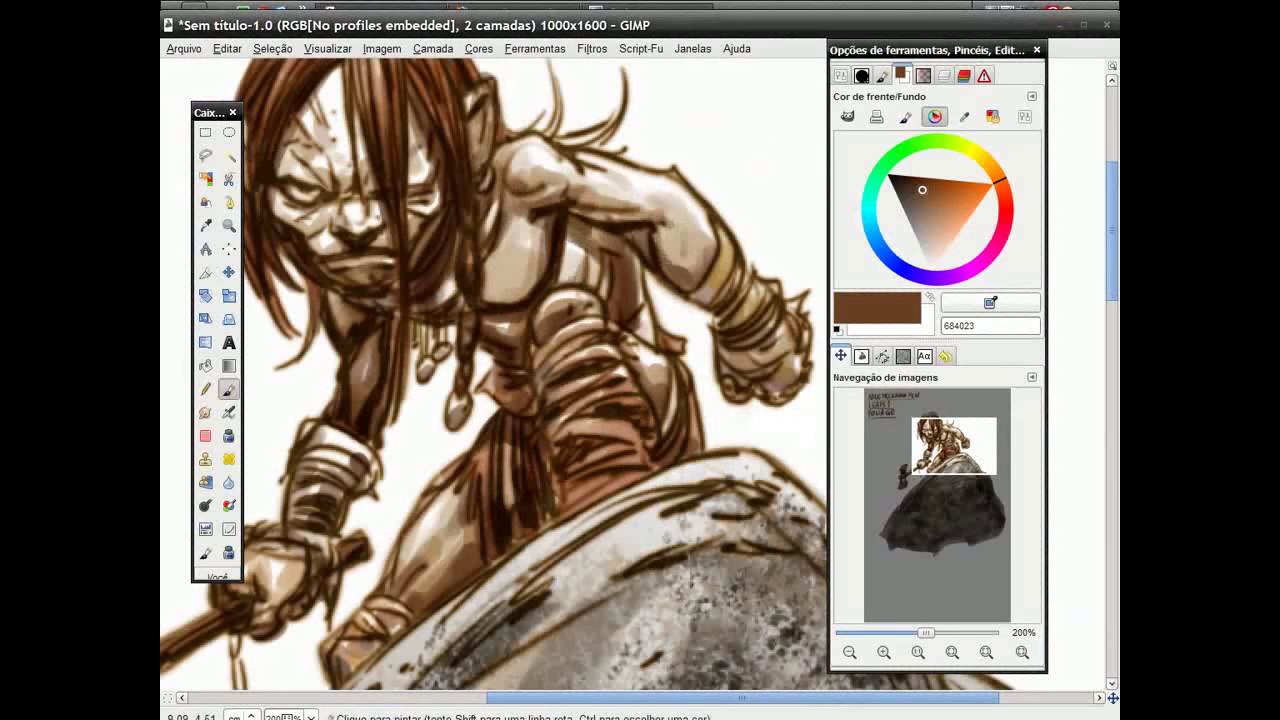
pyautogui.keyDown('ctrl'); pyautogui.click(720, 318); pyautogui.keyUp('ctrl')
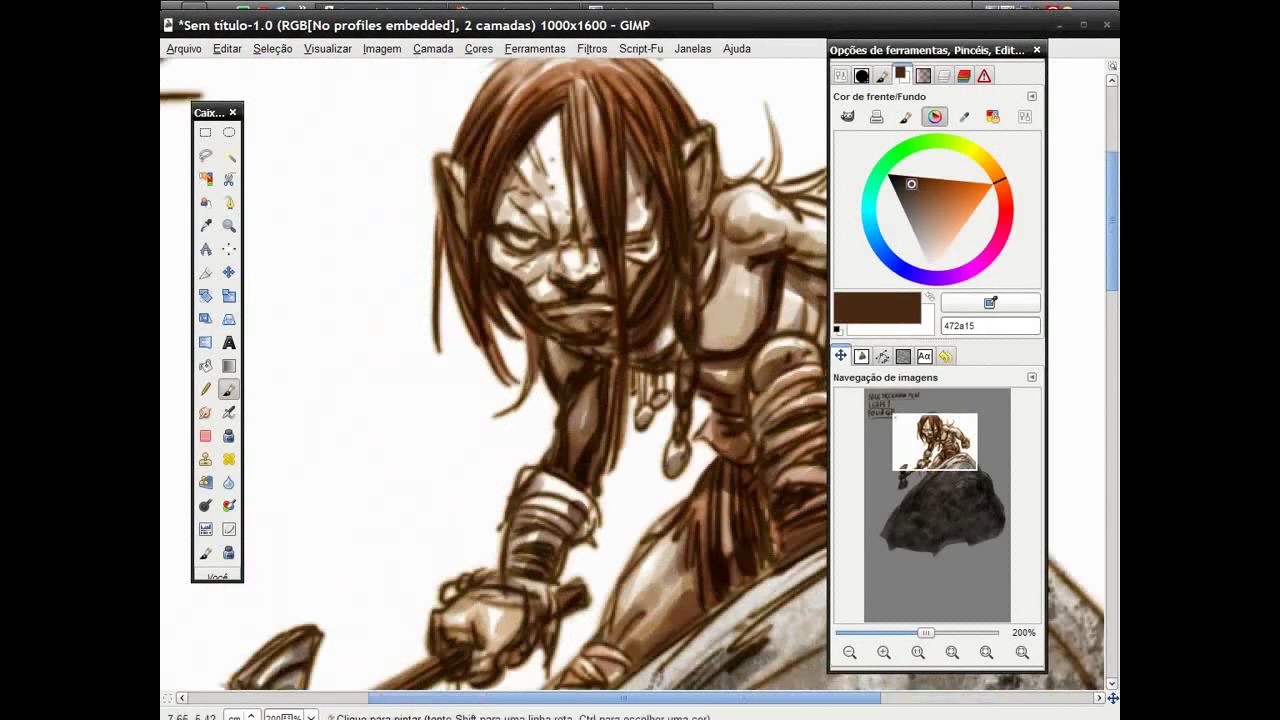
pyautogui.click(953, 188)
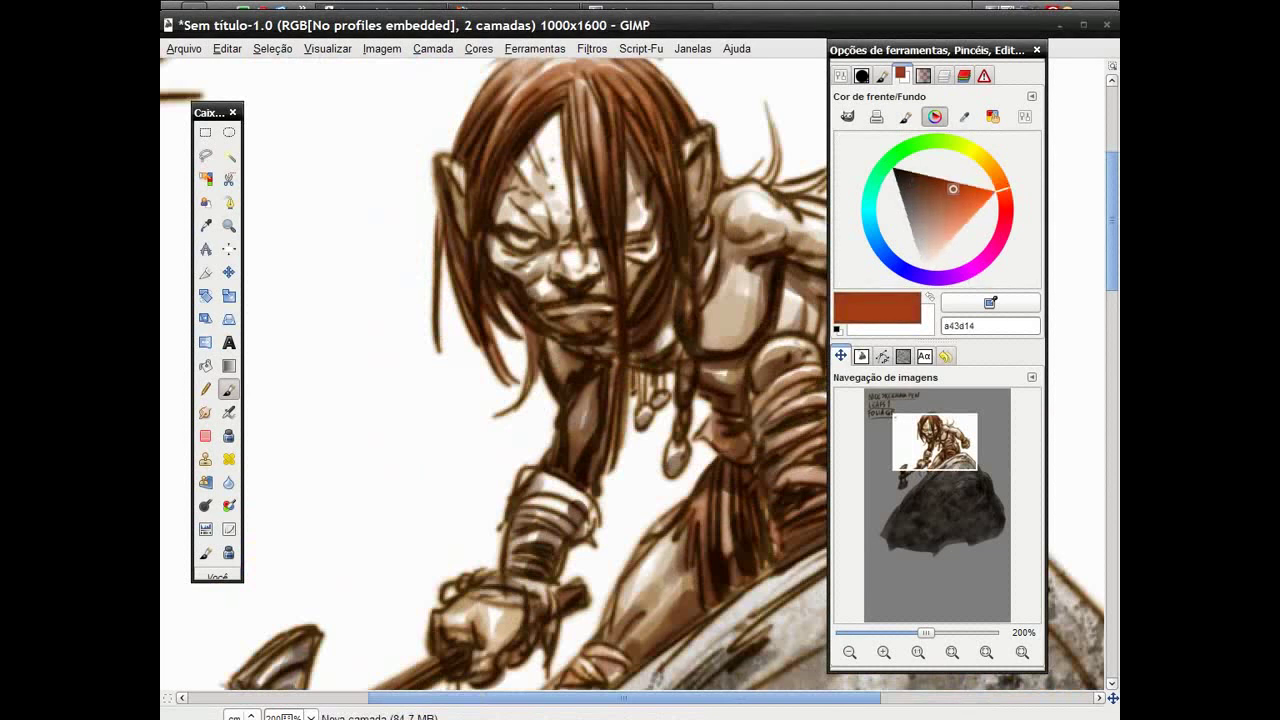
# Step: Create the empty layer Nova camada#1 with Shift+Ctrl+N and adjust the zoom
pyautogui.hotkey('ctrl', 'l')
pyautogui.hotkey('shift', 'ctrl', 'n')
pyautogui.click(334, 337)
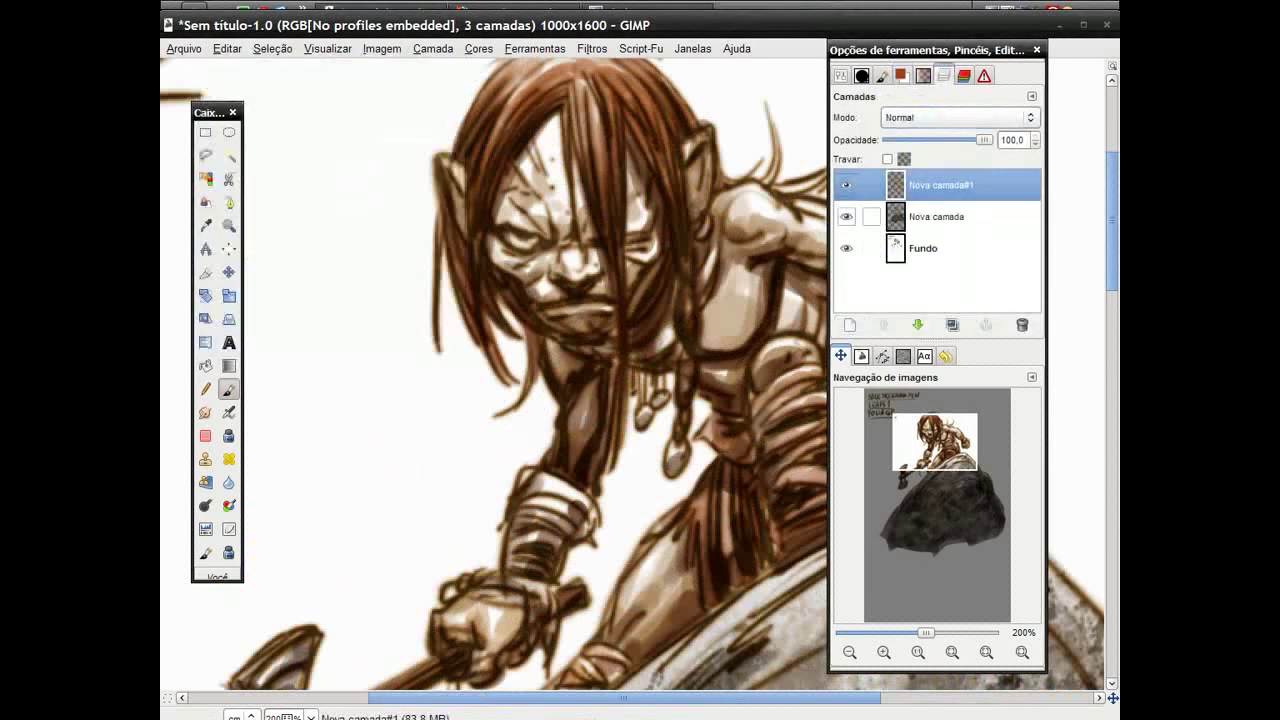
pyautogui.click(883, 652)
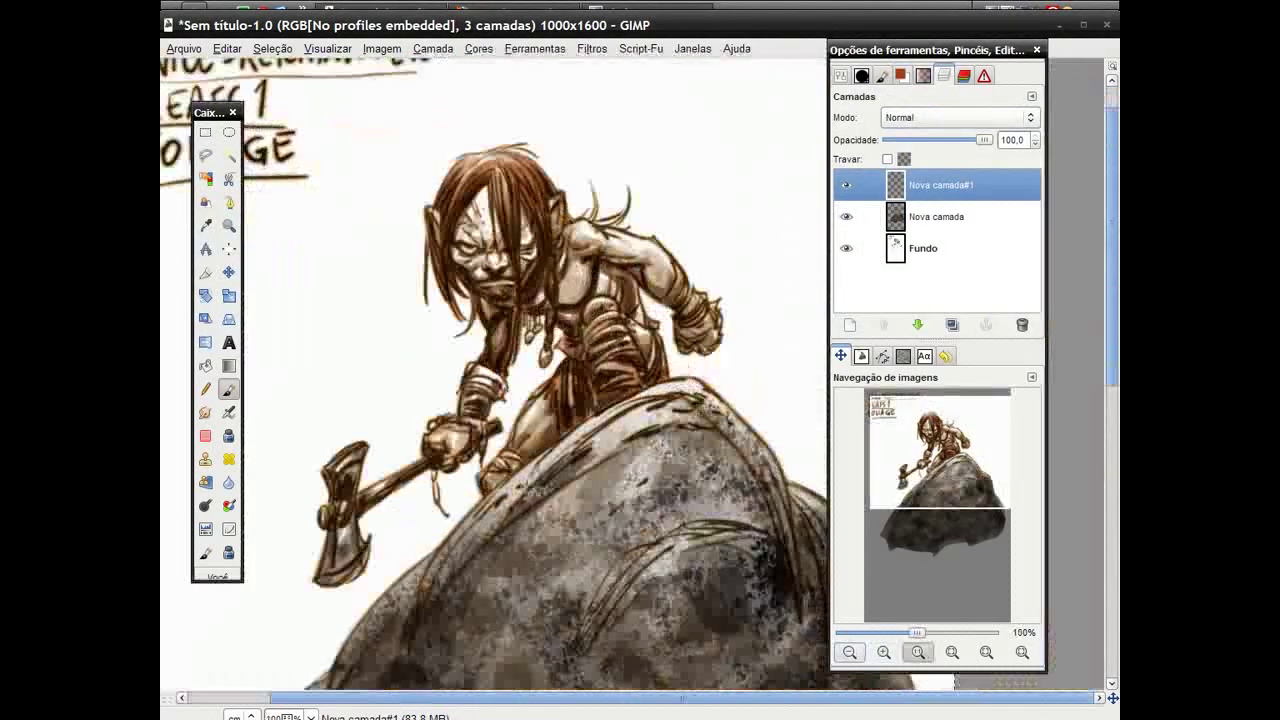